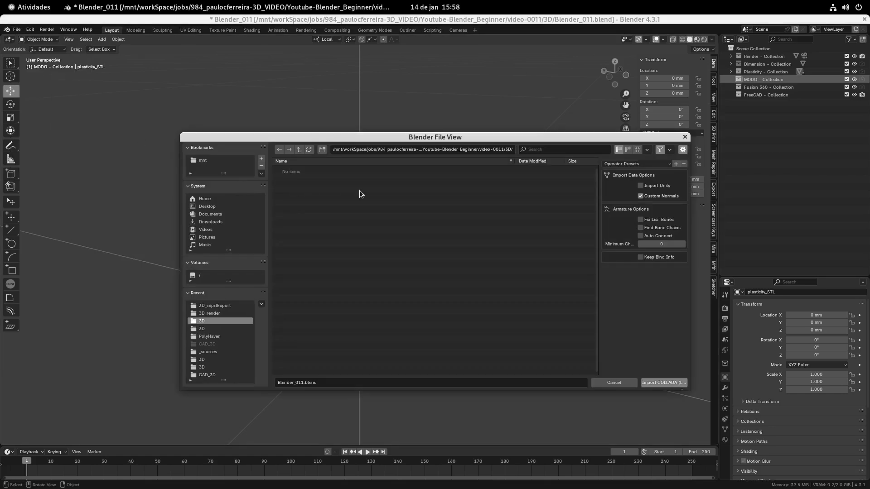
{"action": "left_click", "coordinate": [614, 328]}
{"action": "left_click", "coordinate": [17, 29]}
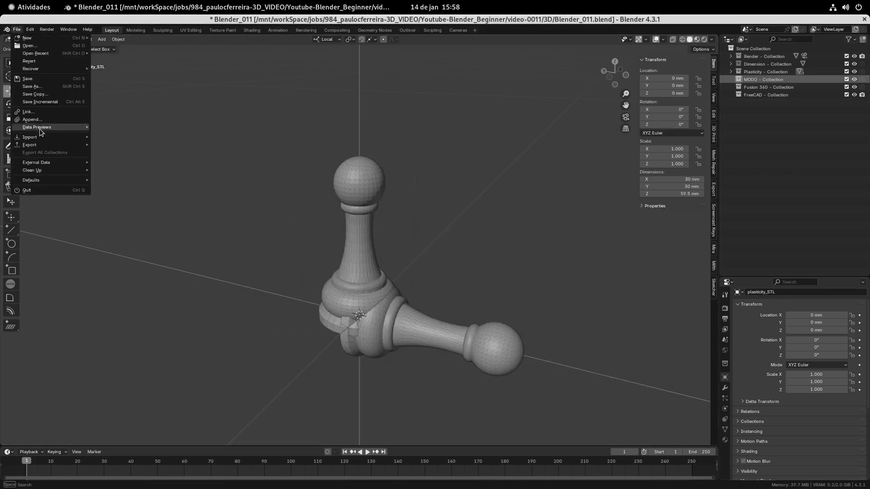
{"action": "mouse_move", "coordinate": [58, 137]}
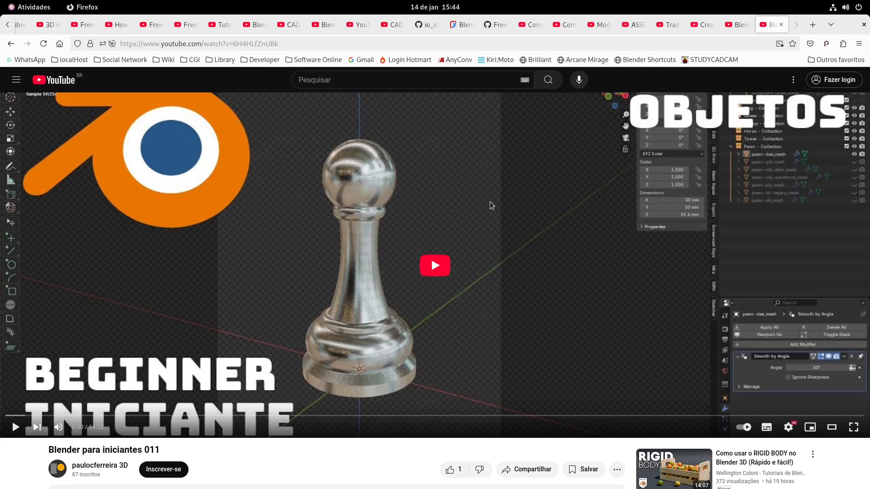
Step: Switch to the image viewer and look through the chess pawn screenshots from Plasticity, MODO and FreeCAD
{"action": "key", "text": "alt+Tab"}
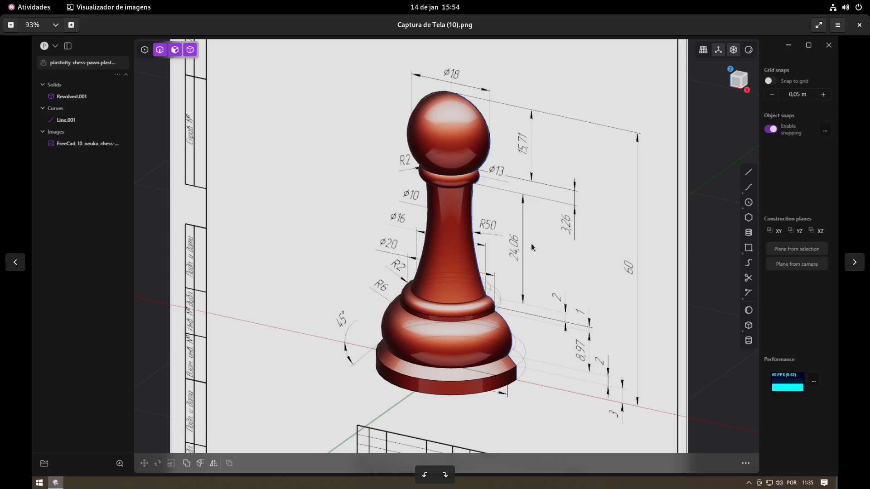
{"action": "key", "text": "Right"}
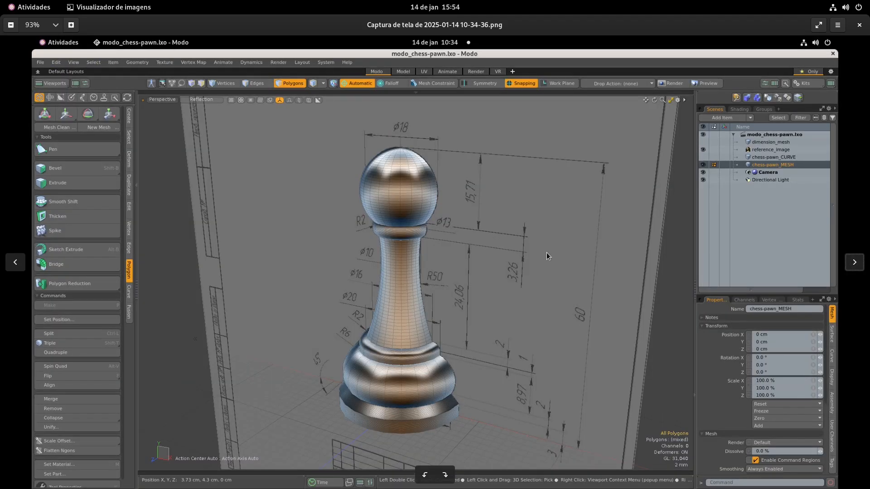
{"action": "key", "text": "Right"}
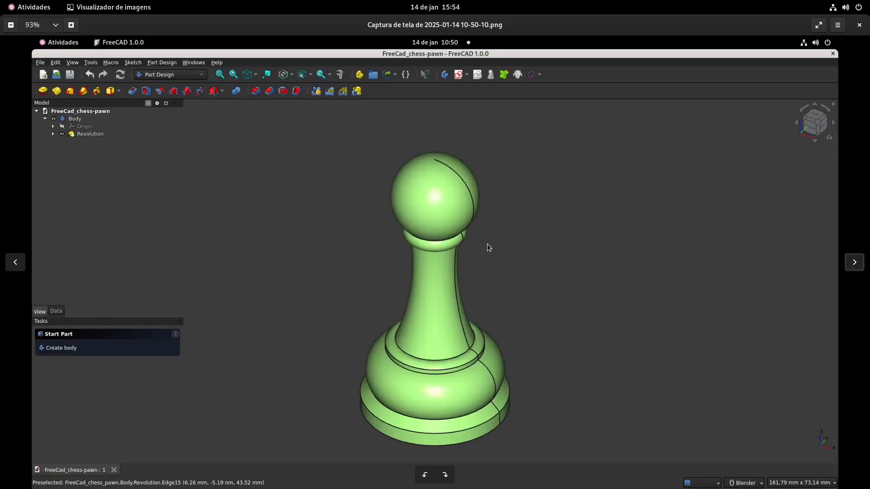
{"action": "left_click", "coordinate": [854, 262]}
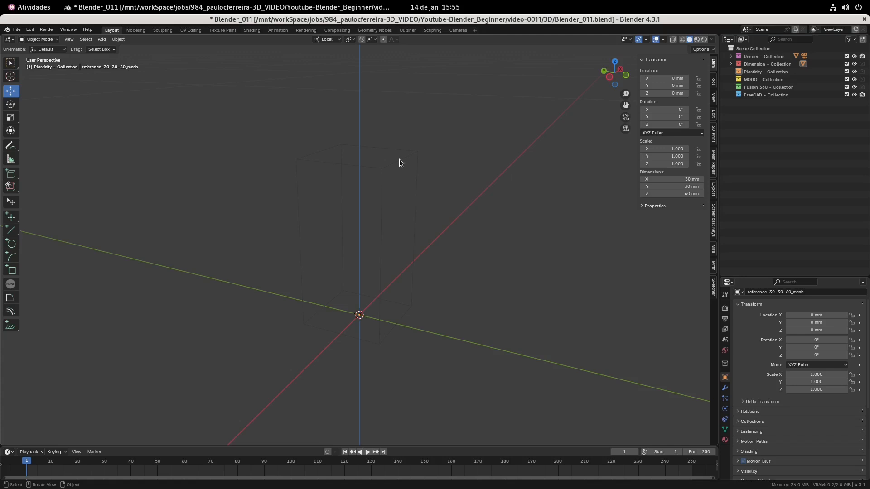
Step: Select the 30 x 30 x 60 mm reference box in Blender and make Plasticity - Collection the active collection
{"action": "left_click", "coordinate": [399, 160]}
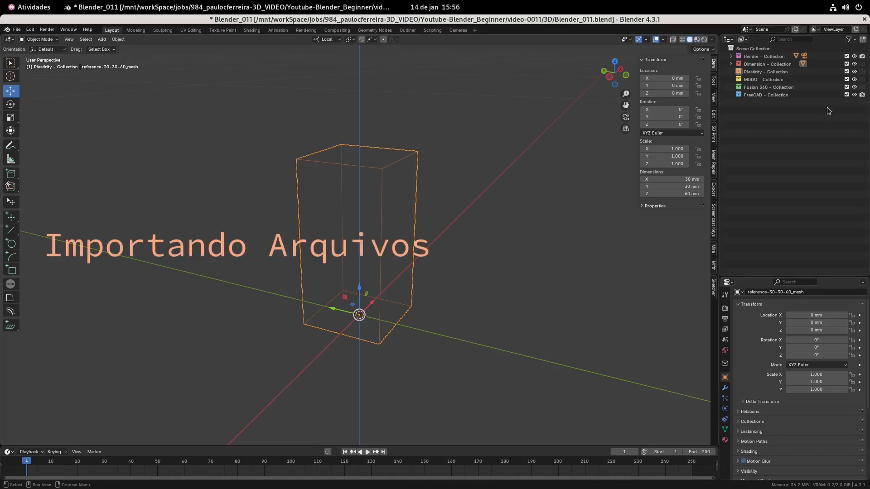
{"action": "left_click", "coordinate": [765, 72]}
{"action": "left_click", "coordinate": [16, 29]}
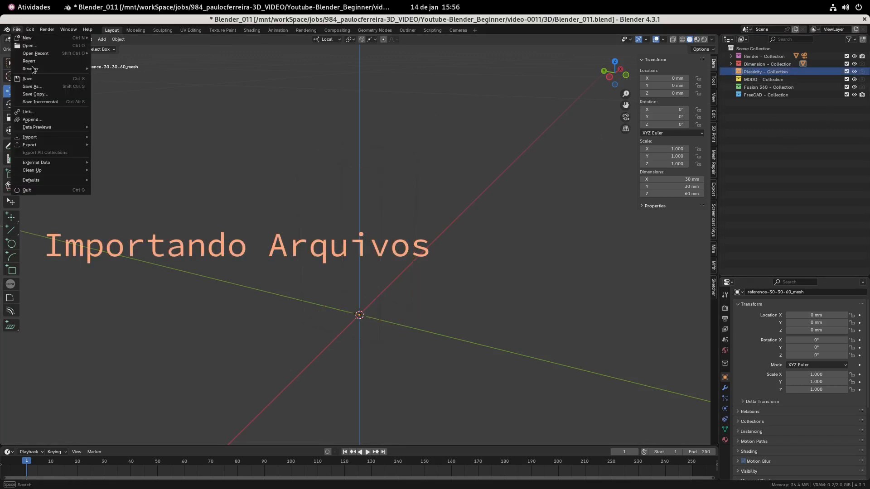
{"action": "mouse_move", "coordinate": [32, 137]}
{"action": "left_click", "coordinate": [159, 137]}
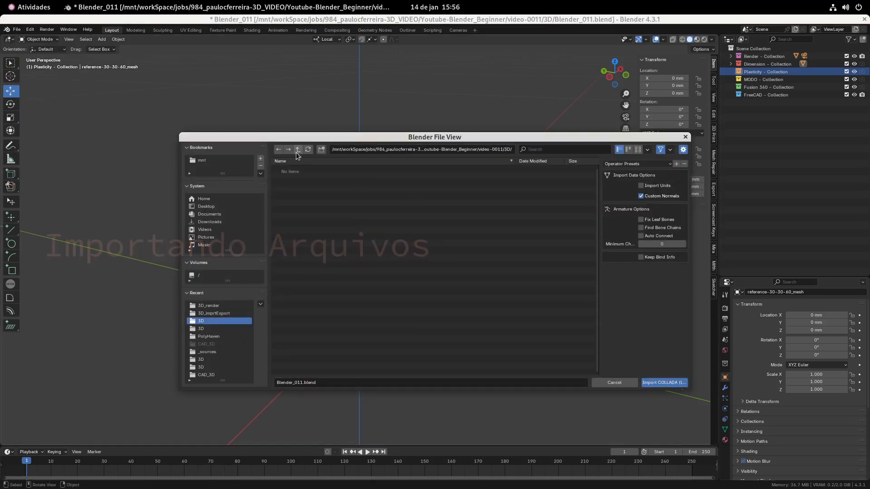
{"action": "left_click", "coordinate": [308, 190]}
{"action": "left_click", "coordinate": [308, 189]}
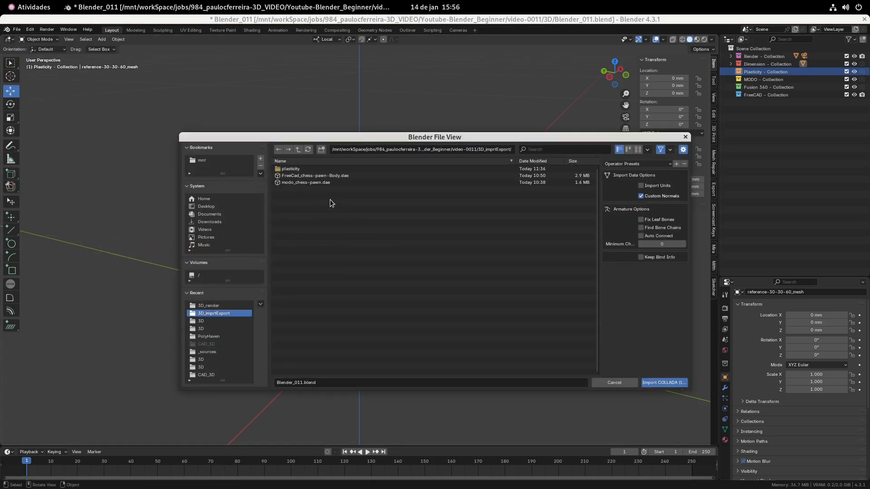
{"action": "left_click", "coordinate": [298, 150]}
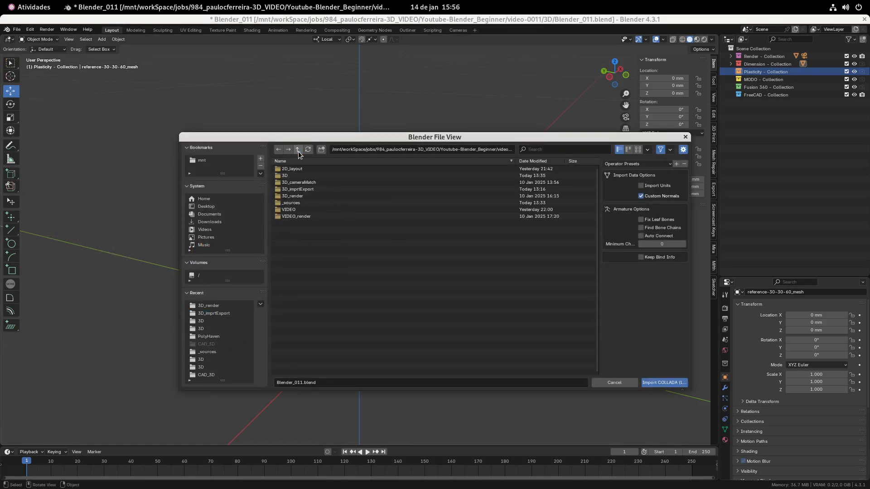
{"action": "left_click", "coordinate": [685, 136]}
Step: Import plasticity_chess-pawn.obj from the 3D_imprtExport folder as a Wavefront OBJ and deselect it
{"action": "left_click", "coordinate": [17, 29]}
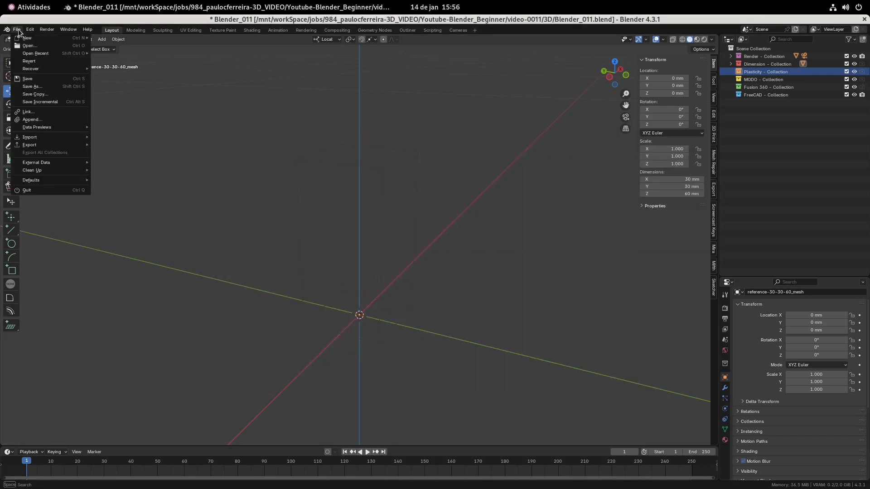
{"action": "mouse_move", "coordinate": [50, 137]}
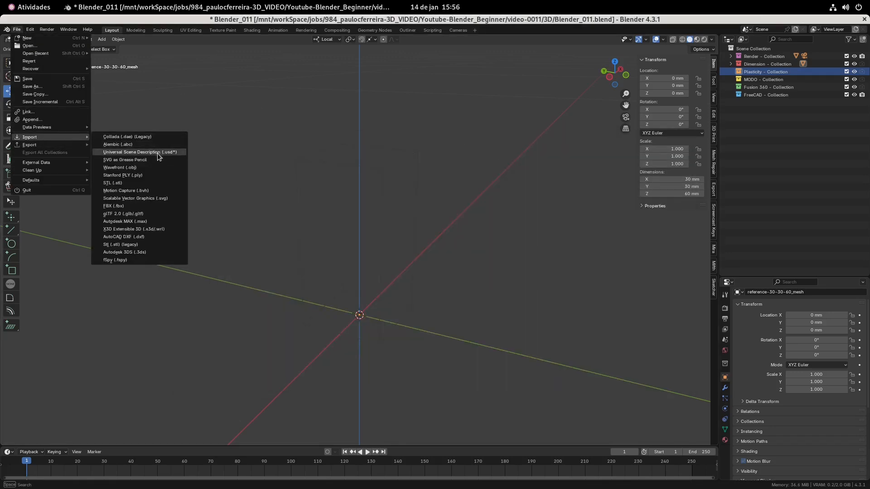
{"action": "left_click", "coordinate": [156, 167]}
{"action": "left_click", "coordinate": [298, 149]}
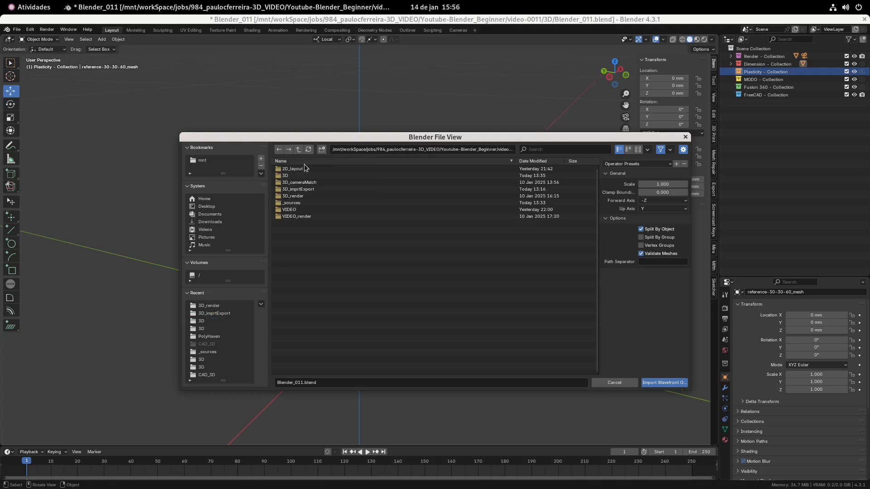
{"action": "double_click", "coordinate": [310, 189]}
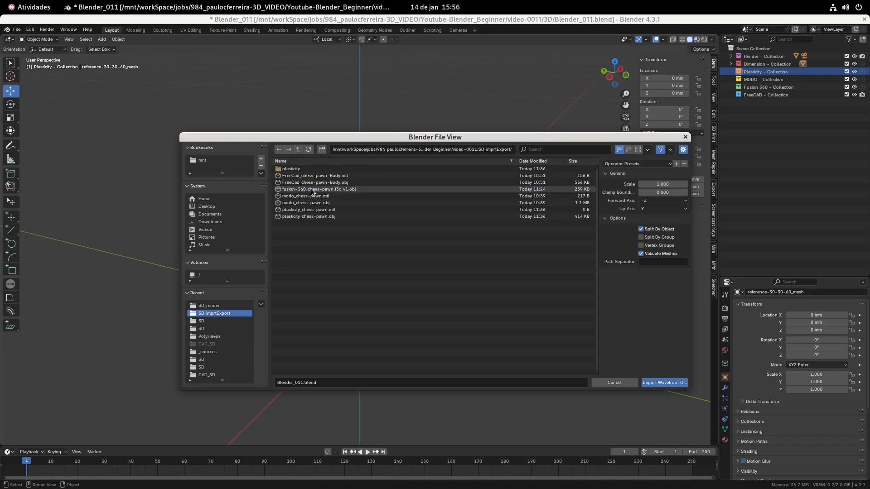
{"action": "double_click", "coordinate": [337, 216]}
{"action": "left_click", "coordinate": [518, 260]}
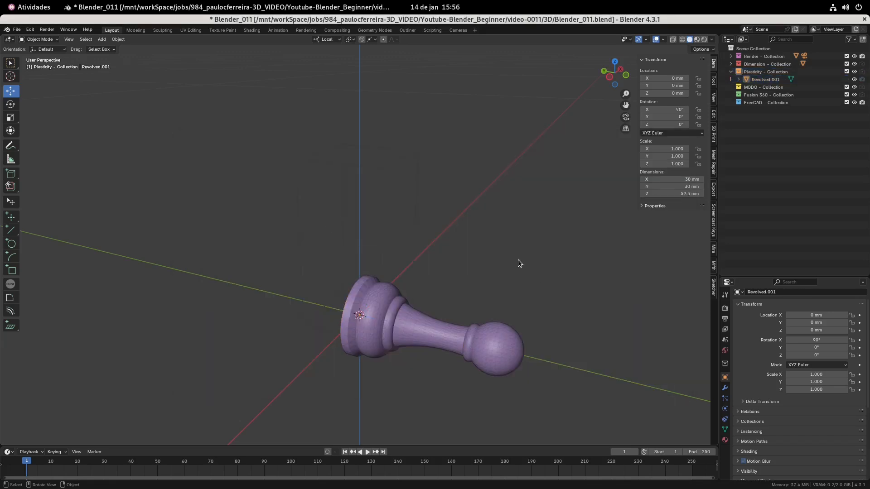
Step: Rename the imported pawn object plasticity_OBJ
{"action": "double_click", "coordinate": [762, 79]}
{"action": "type", "text": "plast"}
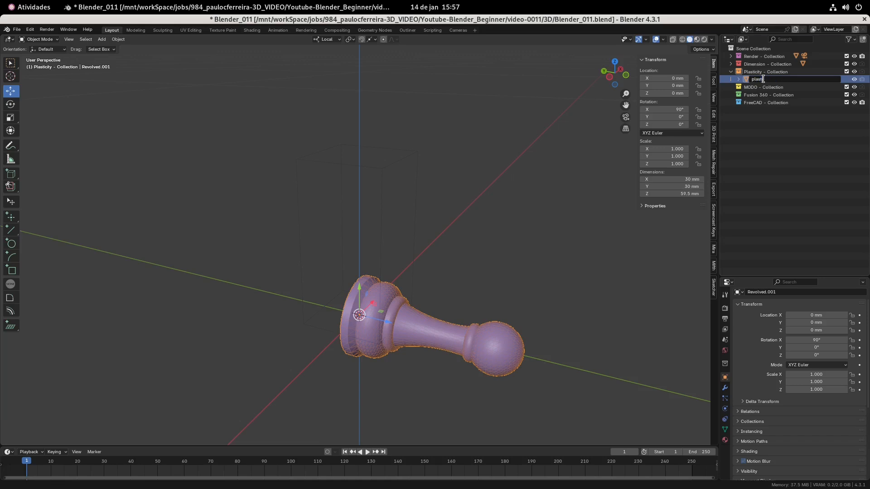
{"action": "type", "text": "icity_OBJ"}
{"action": "key", "text": "Return"}
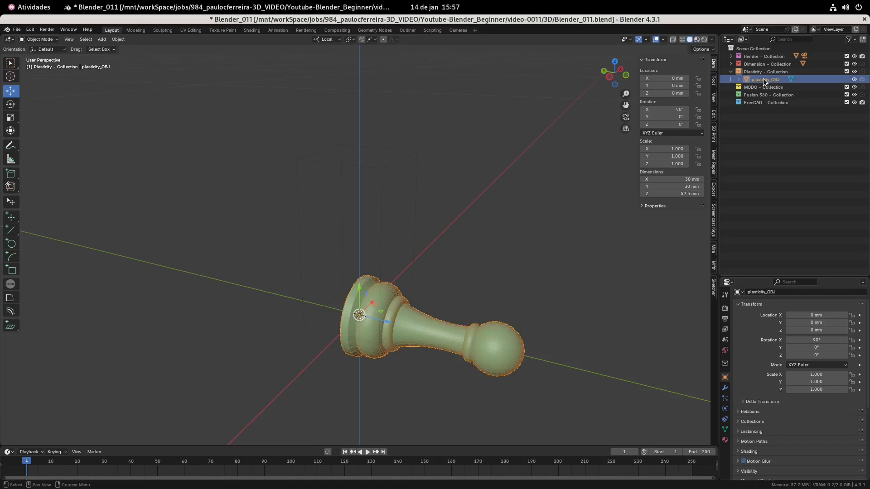
Step: Import plasticity_chess-pawn.stl into Plasticity - Collection with the standard STL importer
{"action": "left_click", "coordinate": [777, 71]}
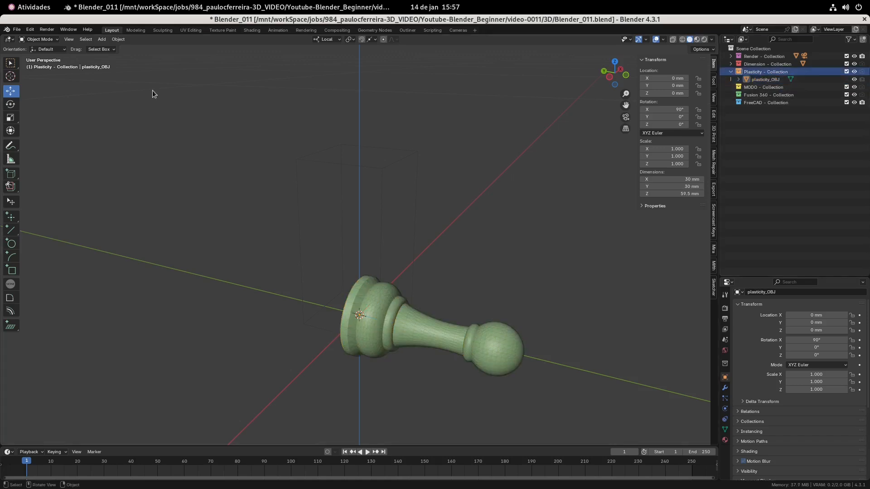
{"action": "left_click", "coordinate": [16, 29]}
{"action": "mouse_move", "coordinate": [40, 137]}
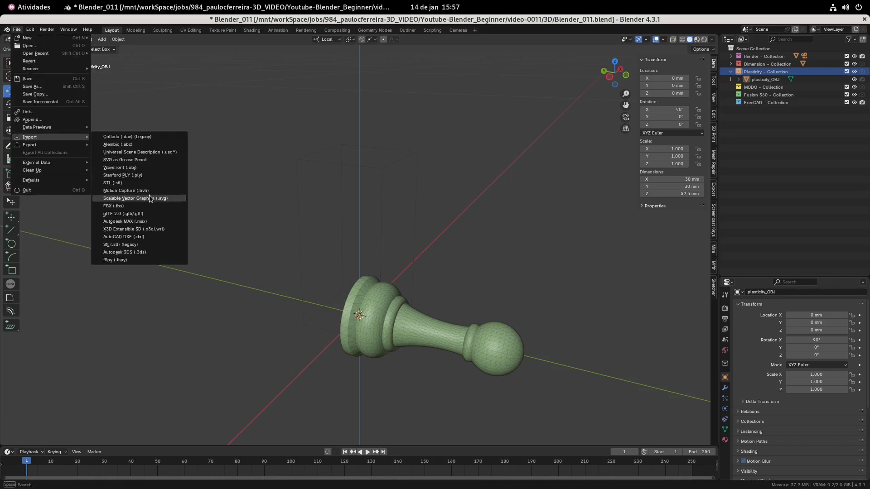
{"action": "left_click", "coordinate": [113, 183]}
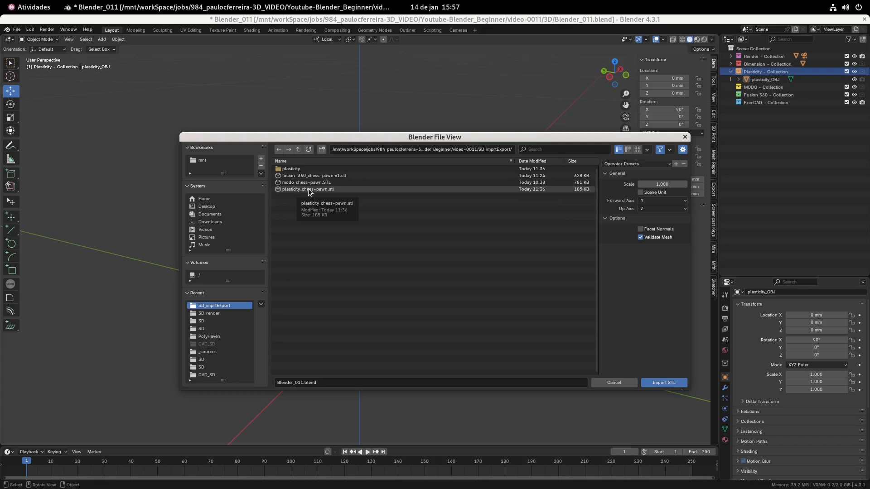
{"action": "double_click", "coordinate": [308, 190]}
Step: Rename the imported STL pawn plasticity_STL, reusing the OBJ object's name as the base
{"action": "double_click", "coordinate": [769, 87]}
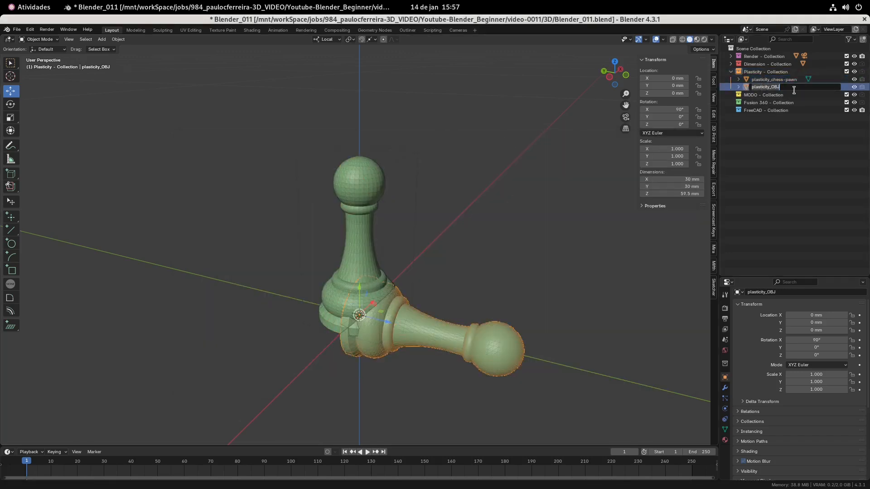
{"action": "key", "text": "ctrl+c"}
{"action": "double_click", "coordinate": [769, 80]}
{"action": "key", "text": "ctrl+v"}
{"action": "key", "text": "BackSpace"}
{"action": "key", "text": "BackSpace"}
{"action": "key", "text": "BackSpace"}
{"action": "type", "text": "S"}
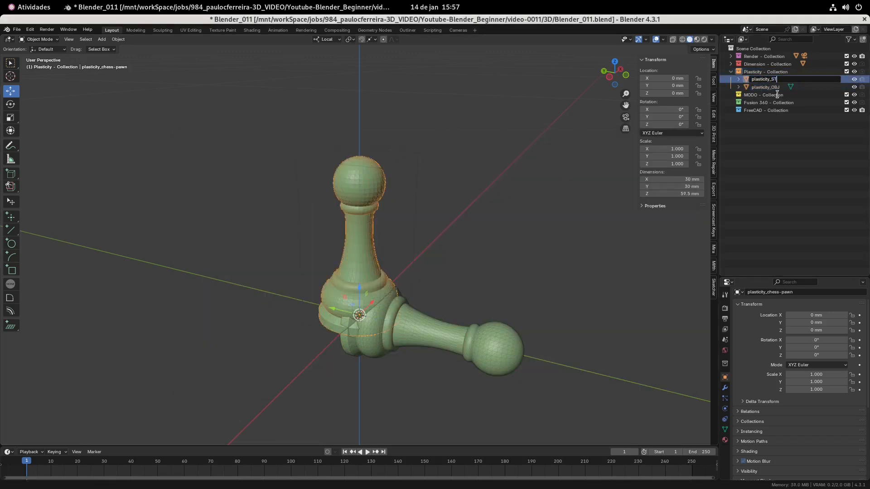
{"action": "type", "text": "TL"}
{"action": "key", "text": "Return"}
Step: Select the OBJ pawn and the STL pawn in turn to compare their transforms, and save the file
{"action": "left_click", "coordinate": [471, 345]}
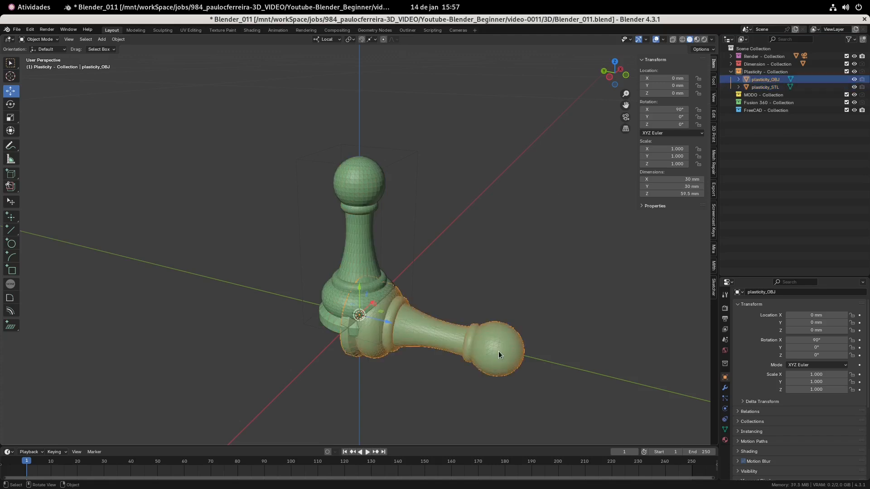
{"action": "left_click", "coordinate": [369, 185]}
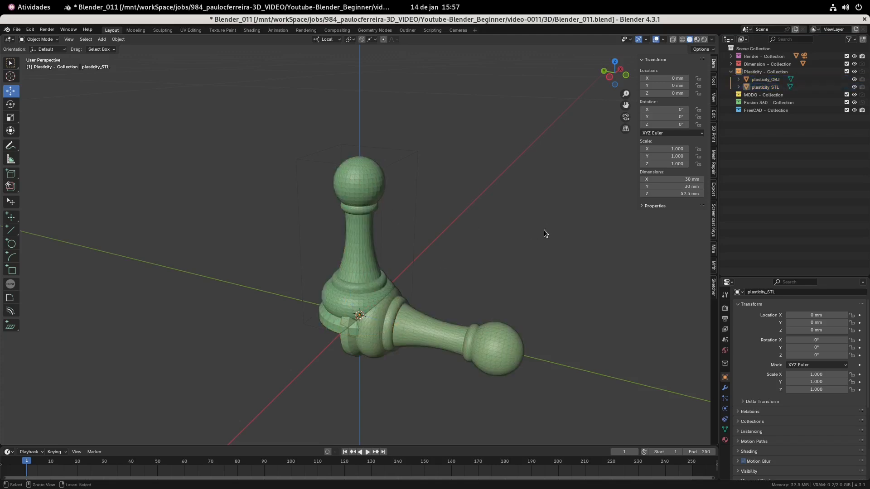
{"action": "key", "text": "ctrl+s"}
Step: Collapse Plasticity - Collection in the outliner and make MODO - Collection the active collection
{"action": "left_click", "coordinate": [731, 71]}
{"action": "left_click", "coordinate": [752, 79]}
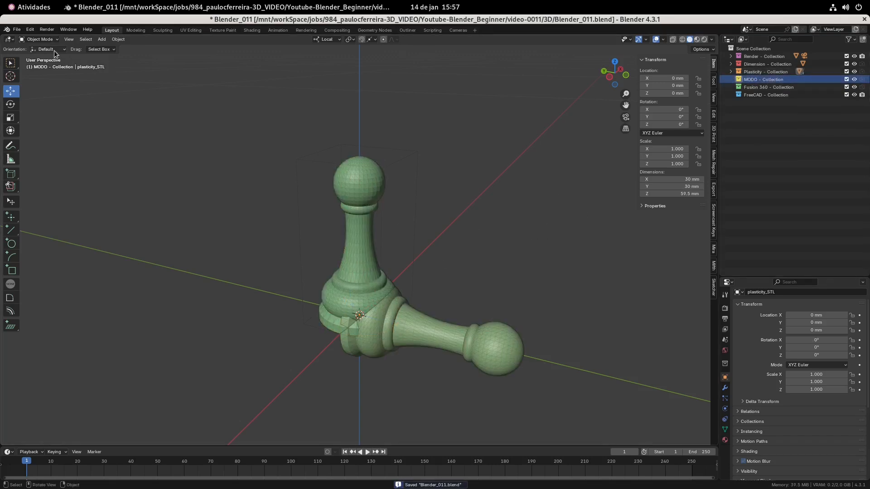
{"action": "left_click", "coordinate": [17, 29]}
{"action": "mouse_move", "coordinate": [32, 137]}
{"action": "left_click", "coordinate": [140, 138]}
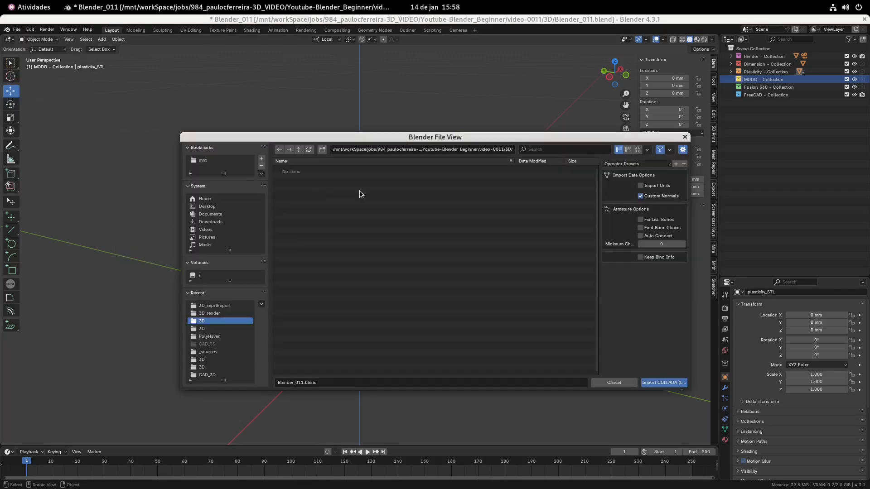
{"action": "left_click", "coordinate": [613, 382]}
Step: Import modo_chess-pawn.dae from the 3D_imprtExport folder as a Collada file into MODO - Collection
{"action": "left_click", "coordinate": [17, 29]}
{"action": "mouse_move", "coordinate": [50, 137]}
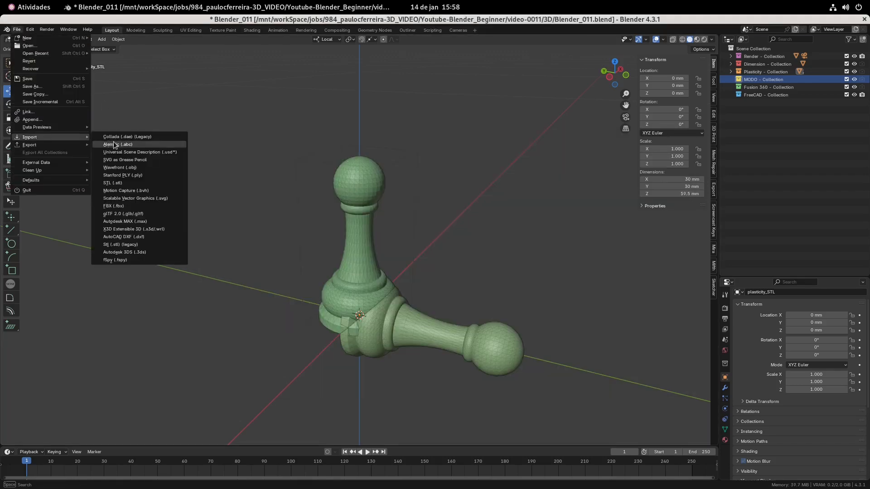
{"action": "left_click", "coordinate": [140, 138]}
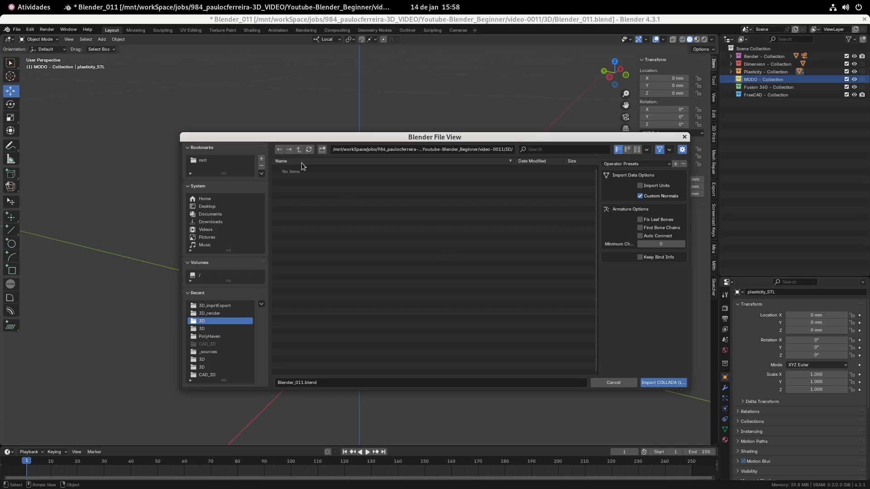
{"action": "double_click", "coordinate": [308, 189]}
{"action": "double_click", "coordinate": [314, 183]}
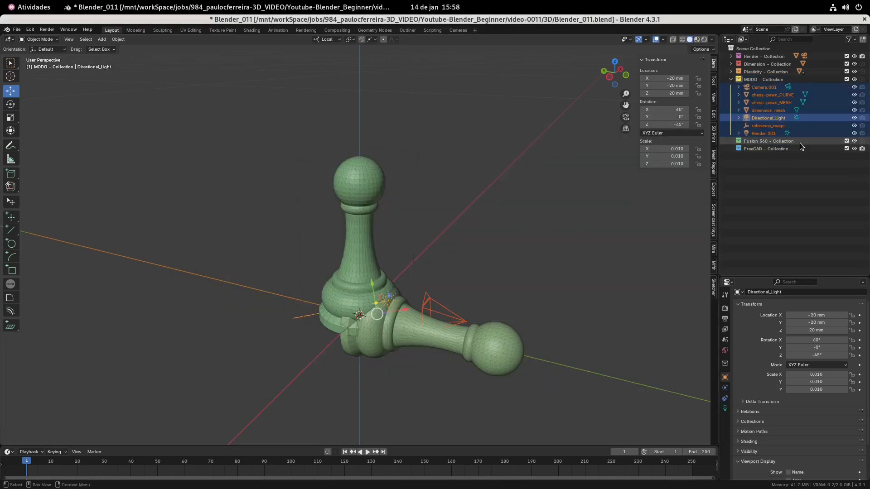
Step: Select the imported chess-pawn_MESH object and hide Plasticity - Collection in the viewport
{"action": "left_click", "coordinate": [770, 103]}
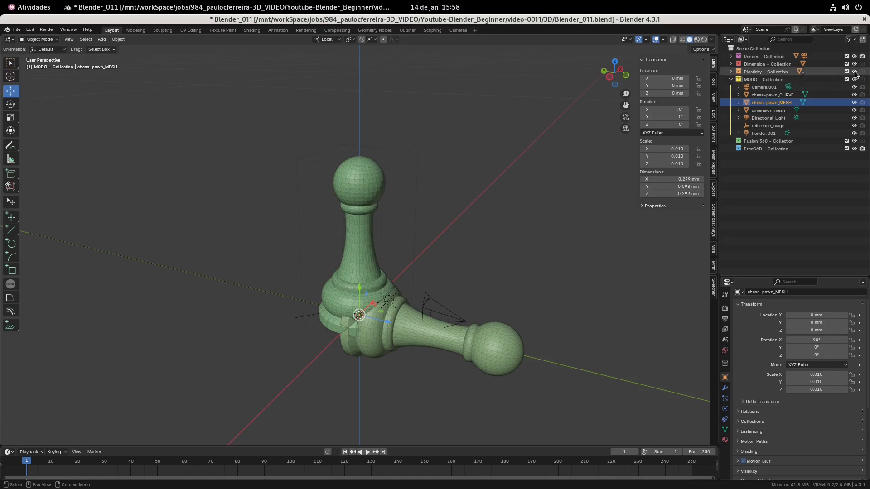
{"action": "left_click", "coordinate": [854, 72]}
{"action": "scroll", "coordinate": [355, 346], "scroll_direction": "down", "scroll_amount": 3}
Step: Rename chess-pawn_MESH to modo_DAE
{"action": "double_click", "coordinate": [770, 103]}
{"action": "key", "text": "ctrl+v"}
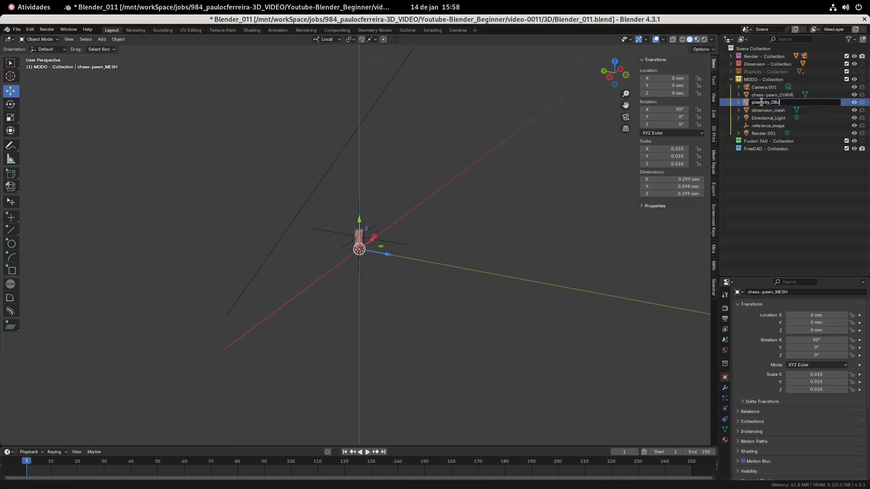
{"action": "key", "text": "Home"}
{"action": "key", "text": "Return"}
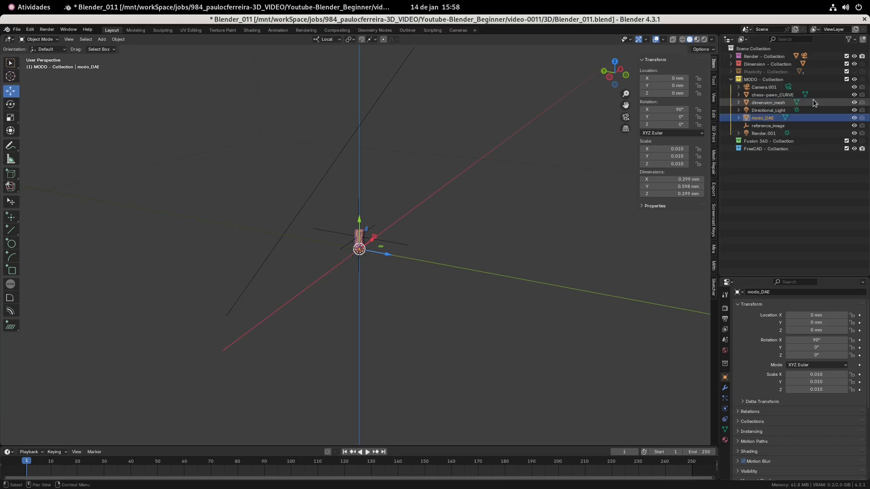
Step: Delete the camera, lights, curve, dimension mesh and reference image imported alongside modo_DAE, and make MODO - Collection active again
{"action": "left_click", "coordinate": [765, 133]}
{"action": "left_click", "coordinate": [764, 86], "text": "shift"}
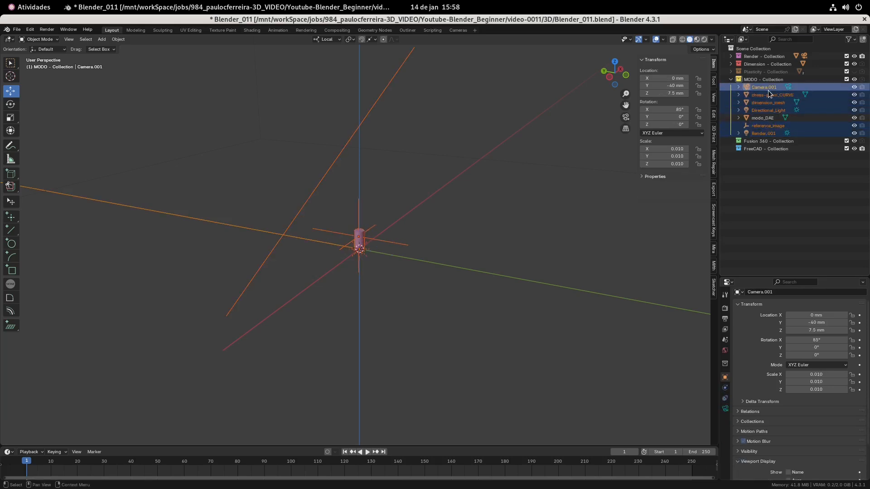
{"action": "key", "text": "x"}
{"action": "left_click", "coordinate": [762, 87]}
{"action": "left_click", "coordinate": [763, 79]}
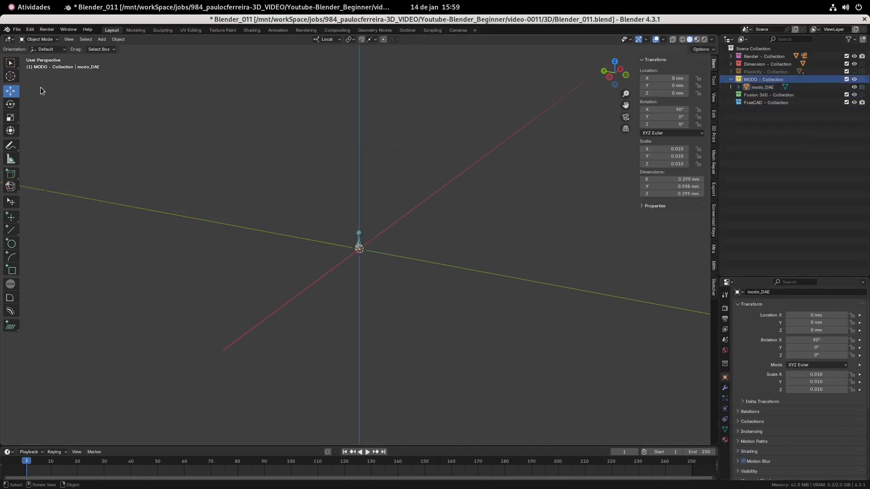
Step: Import modo_chess-pawn.obj from the 3D_imprtExport folder as a Wavefront file into MODO - Collection
{"action": "left_click", "coordinate": [17, 29]}
{"action": "mouse_move", "coordinate": [30, 136]}
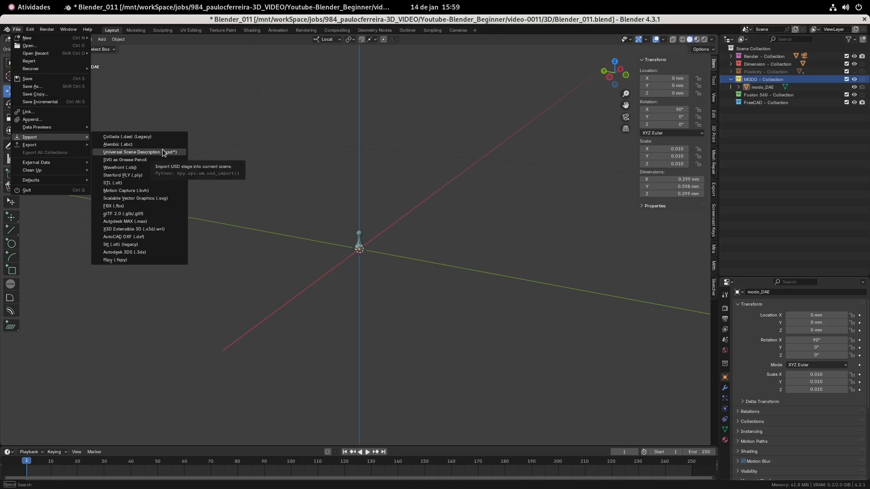
{"action": "left_click", "coordinate": [120, 168]}
{"action": "left_click", "coordinate": [320, 203]}
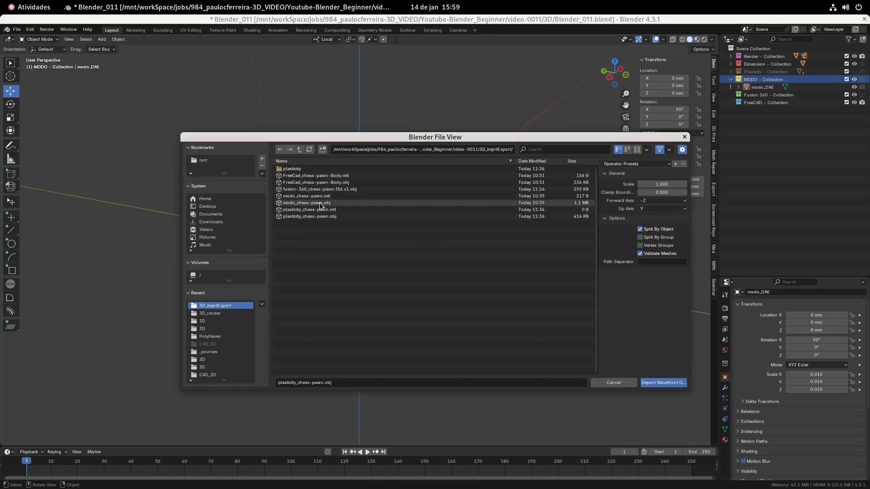
{"action": "left_click", "coordinate": [663, 383]}
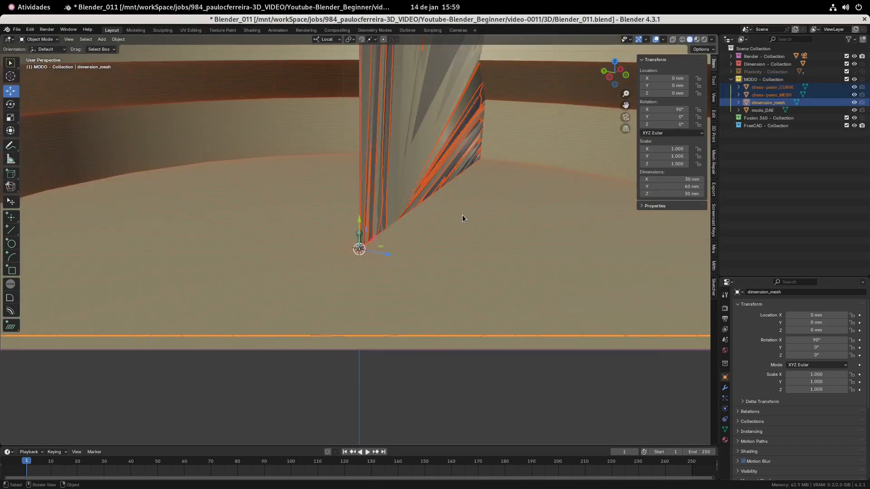
{"action": "scroll", "coordinate": [462, 214], "scroll_direction": "down", "scroll_amount": 2}
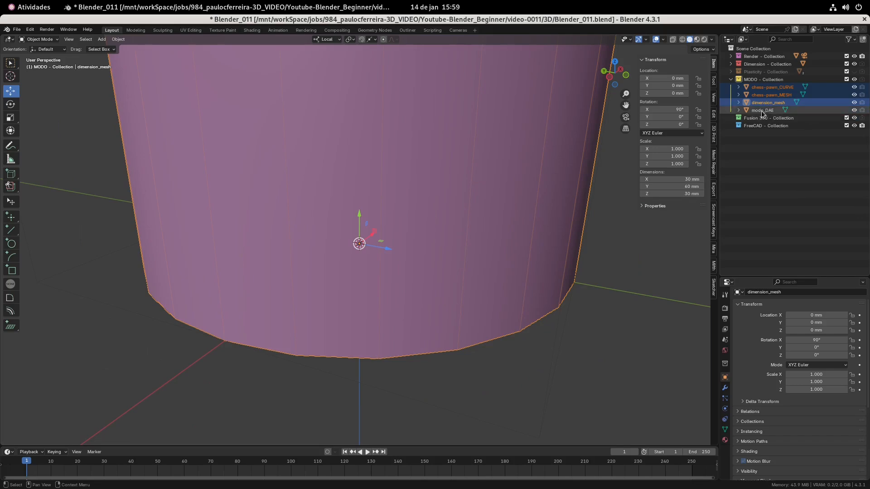
Step: Rename the imported chess-pawn_MESH to modo_OBJ and delete the curve and dimension mesh imported with it
{"action": "left_click", "coordinate": [770, 96]}
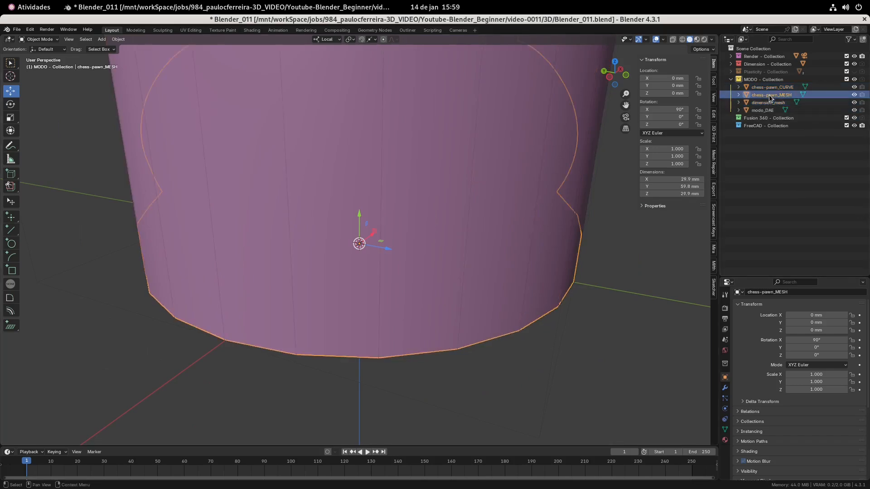
{"action": "double_click", "coordinate": [762, 110]}
{"action": "key", "text": "ctrl+c"}
{"action": "double_click", "coordinate": [773, 96]}
{"action": "key", "text": "ctrl+v"}
{"action": "type", "text": "J"}
{"action": "key", "text": "Return"}
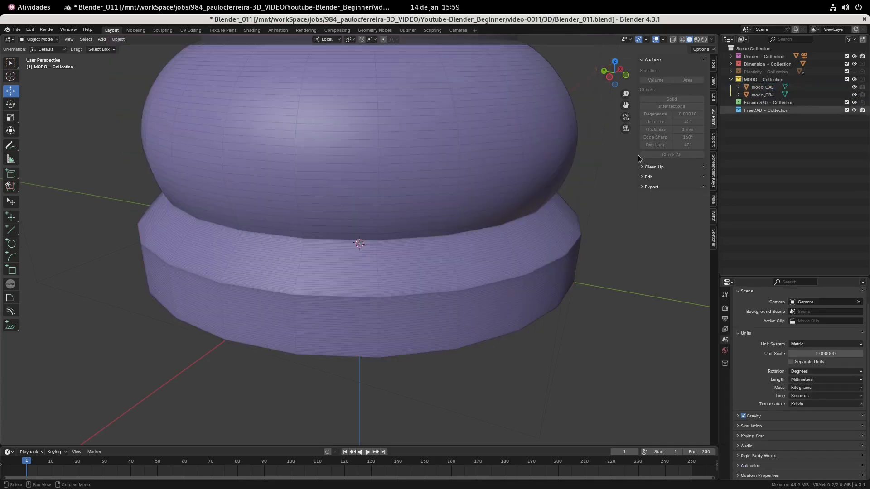
{"action": "scroll", "coordinate": [457, 210], "scroll_direction": "down", "scroll_amount": 5}
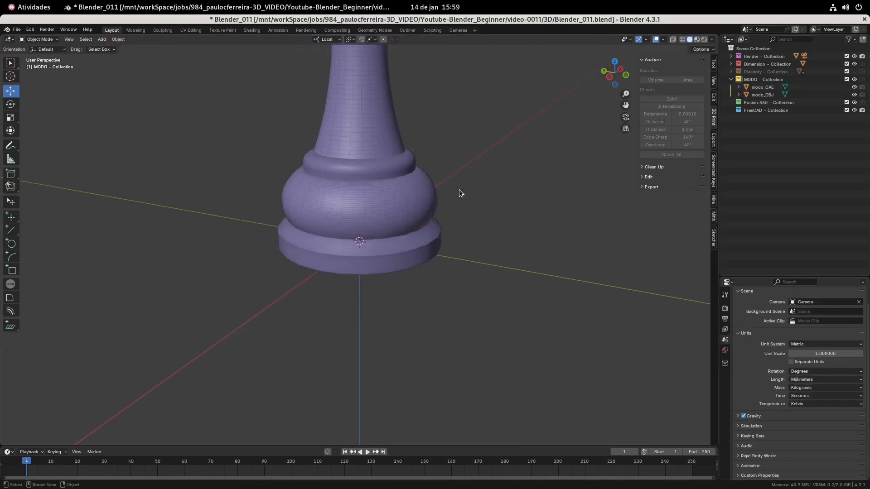
{"action": "scroll", "coordinate": [453, 236], "scroll_direction": "down", "scroll_amount": 4}
{"action": "left_click", "coordinate": [762, 95]}
{"action": "left_click", "coordinate": [762, 87]}
{"action": "left_click", "coordinate": [767, 94]}
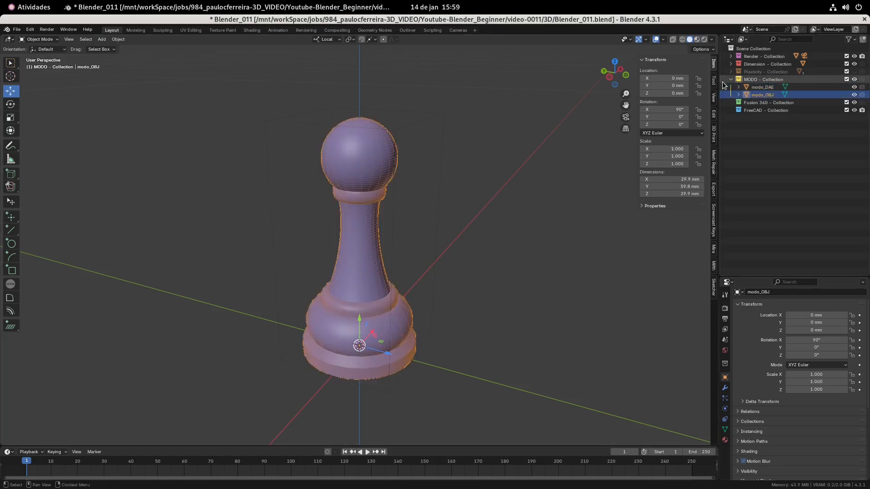
Step: Import modo_chess-pawn.fbx from the 3D_imprtExport folder as an FBX file into MODO - Collection
{"action": "left_click", "coordinate": [752, 79]}
{"action": "left_click", "coordinate": [17, 29]}
{"action": "mouse_move", "coordinate": [36, 137]}
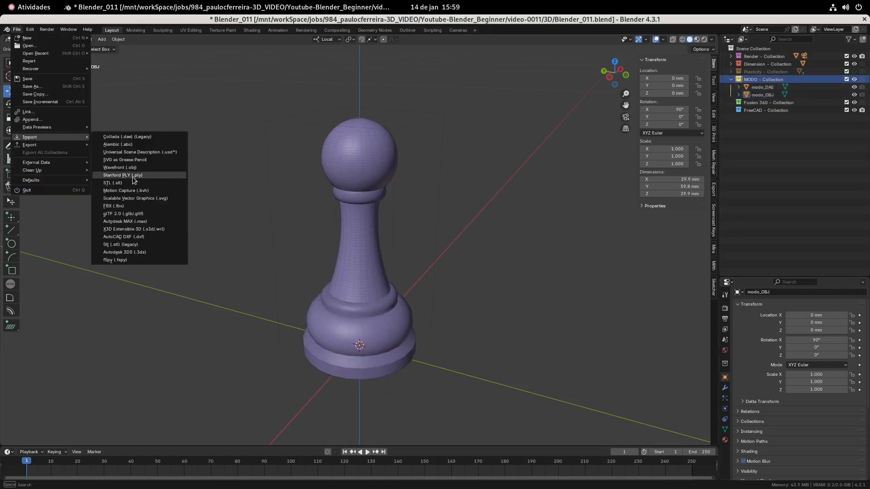
{"action": "left_click", "coordinate": [115, 206]}
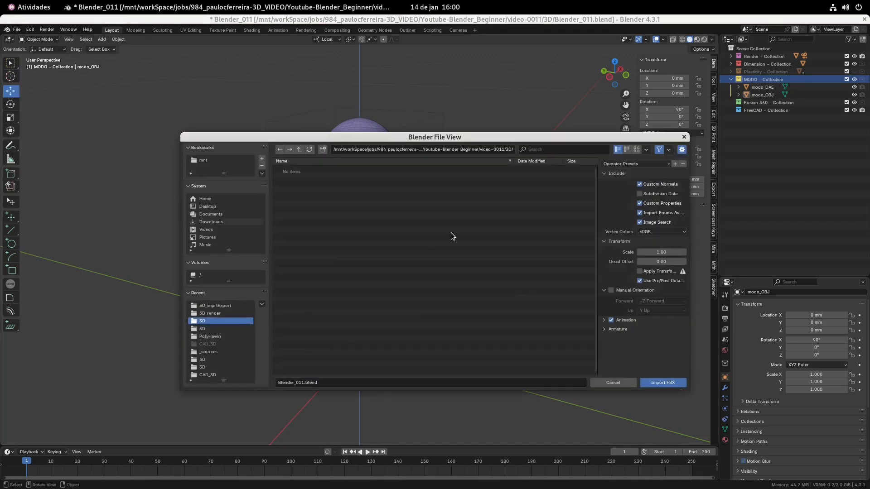
{"action": "left_click", "coordinate": [298, 149]}
{"action": "double_click", "coordinate": [315, 202]}
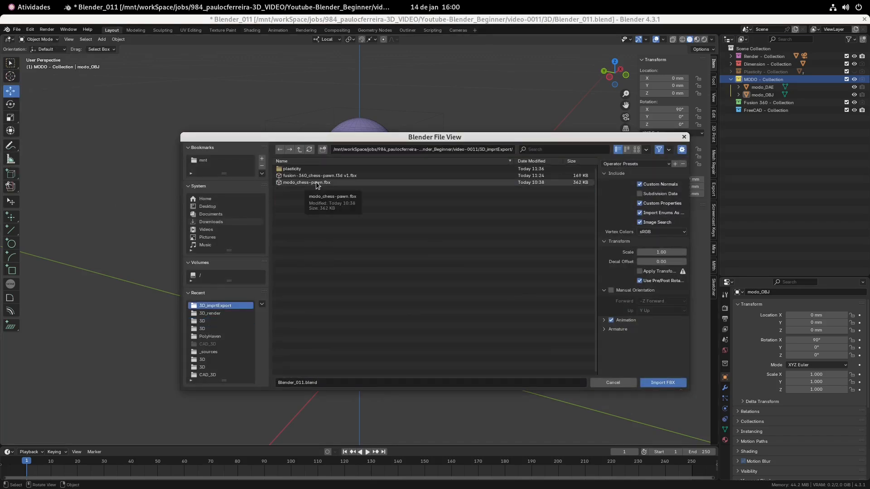
{"action": "double_click", "coordinate": [316, 183]}
Step: Rename the chess-pawn_MESH object imported from the FBX file to modo_DXF
{"action": "double_click", "coordinate": [768, 86]}
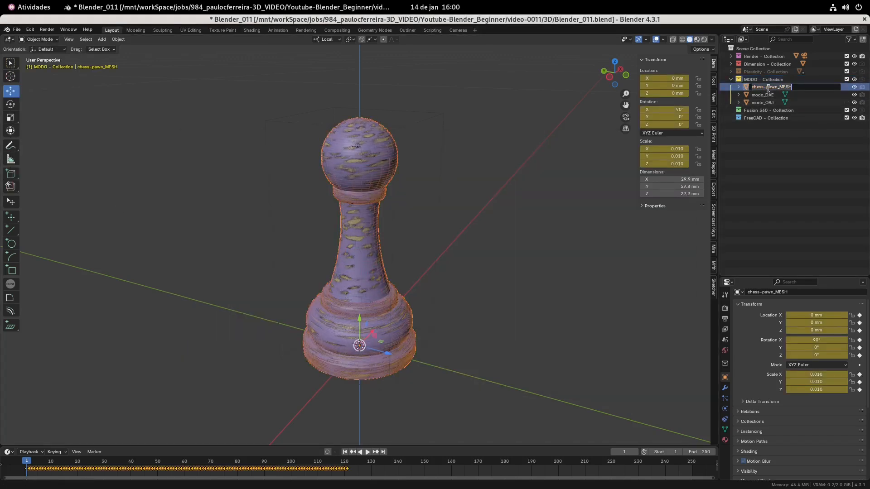
{"action": "key", "text": "ctrl+v"}
{"action": "type", "text": "XF"}
{"action": "key", "text": "Return"}
{"action": "left_click", "coordinate": [773, 146]}
Step: Import the MODO chess pawn as a glTF 2.0 file from the project's export folder
{"action": "left_click", "coordinate": [16, 30]}
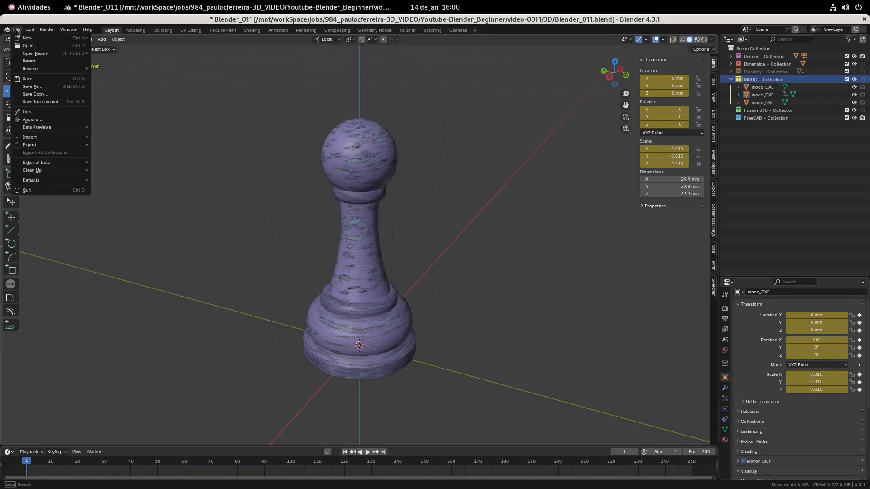
{"action": "mouse_move", "coordinate": [30, 137]}
{"action": "left_click", "coordinate": [133, 215]}
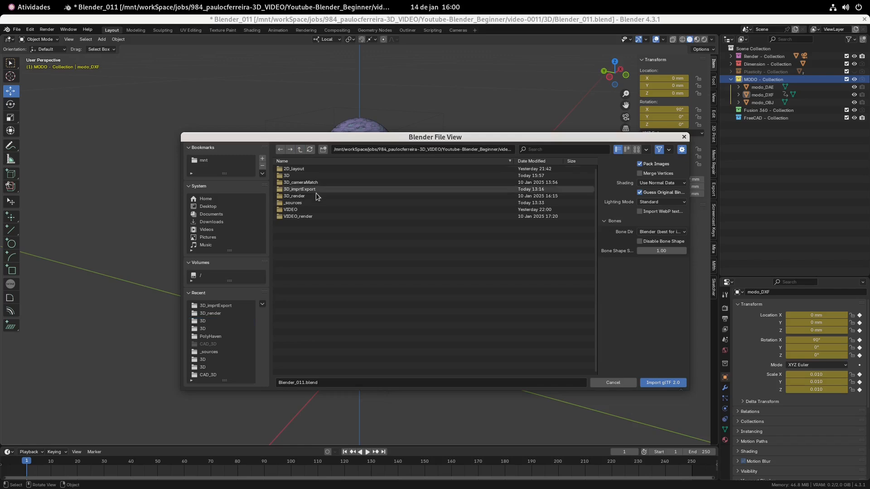
{"action": "double_click", "coordinate": [311, 176]}
{"action": "double_click", "coordinate": [299, 183]}
Step: Rename the mesh imported from glTF to modo_GITF and move it into MODO - Collection
{"action": "double_click", "coordinate": [764, 125]}
{"action": "type", "text": "modo_DAE"}
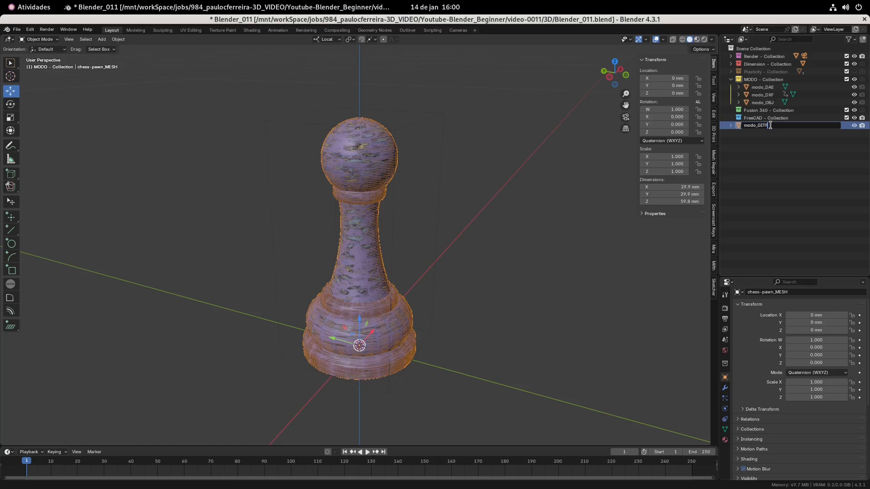
{"action": "key", "text": "Return"}
{"action": "left_click_drag", "start_coordinate": [765, 126], "coordinate": [771, 80]}
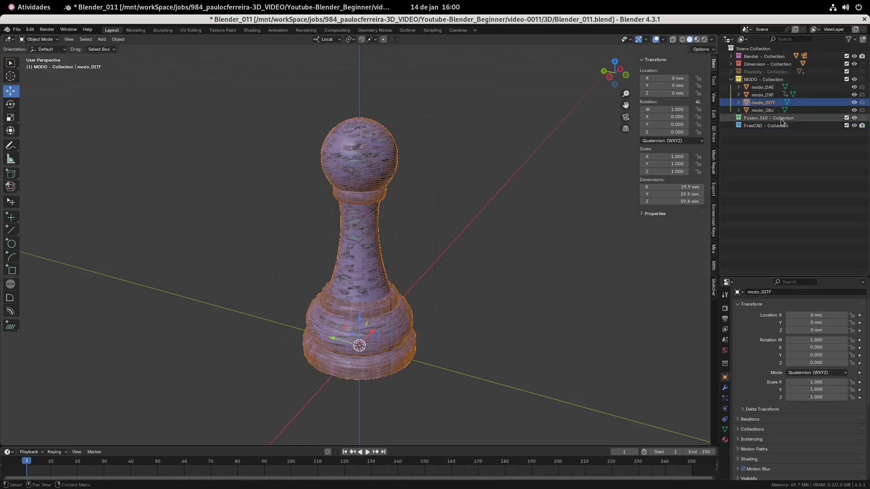
Step: Collapse and hide MODO - Collection in the viewport and make Fusion 360 - Collection active
{"action": "left_click", "coordinate": [16, 29]}
{"action": "mouse_move", "coordinate": [46, 137]}
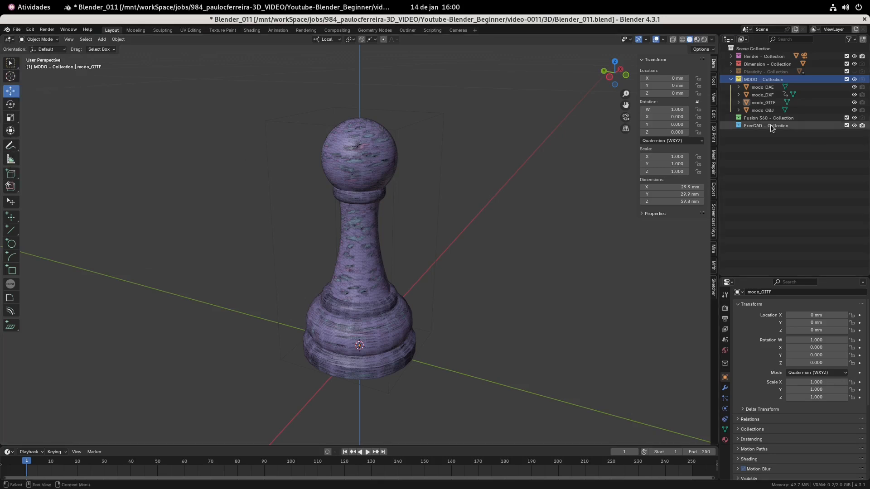
{"action": "left_click", "coordinate": [729, 79]}
{"action": "left_click", "coordinate": [854, 79]}
{"action": "left_click", "coordinate": [769, 87]}
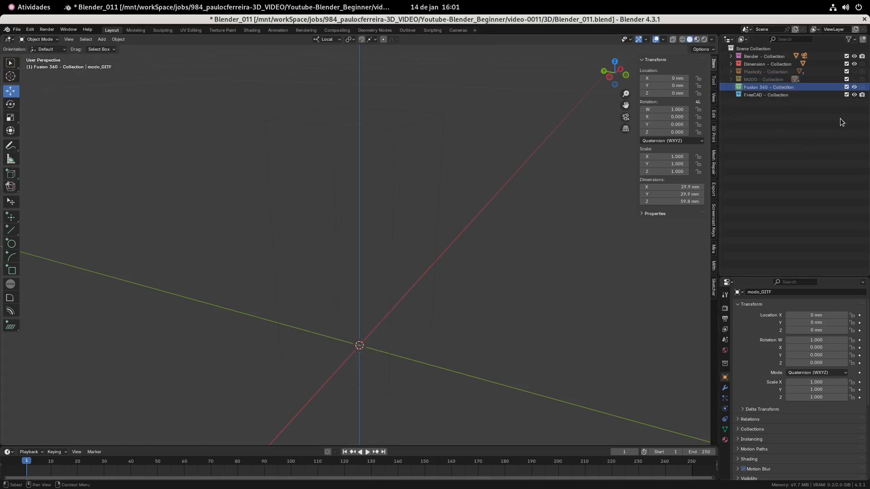
Step: Import fusion-360_chess-pawn.f3d v1.obj as a Wavefront file into Fusion 360 - Collection
{"action": "left_click", "coordinate": [16, 29]}
{"action": "mouse_move", "coordinate": [41, 137]}
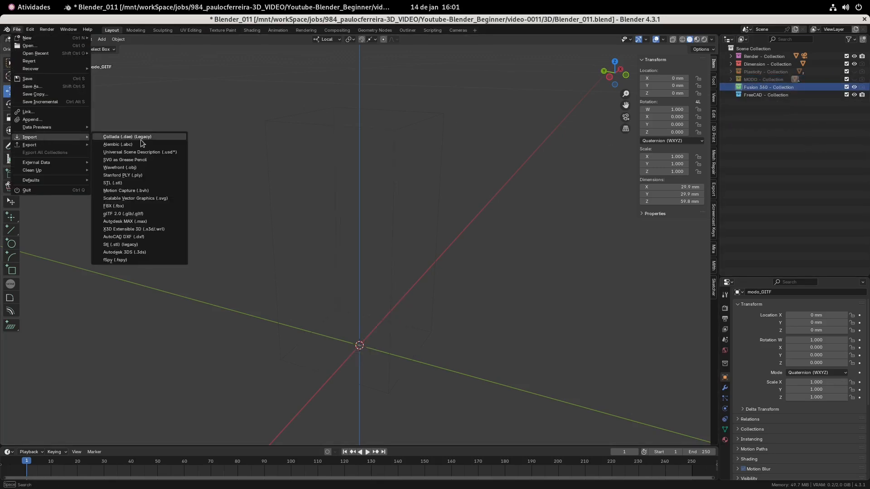
{"action": "left_click", "coordinate": [142, 169]}
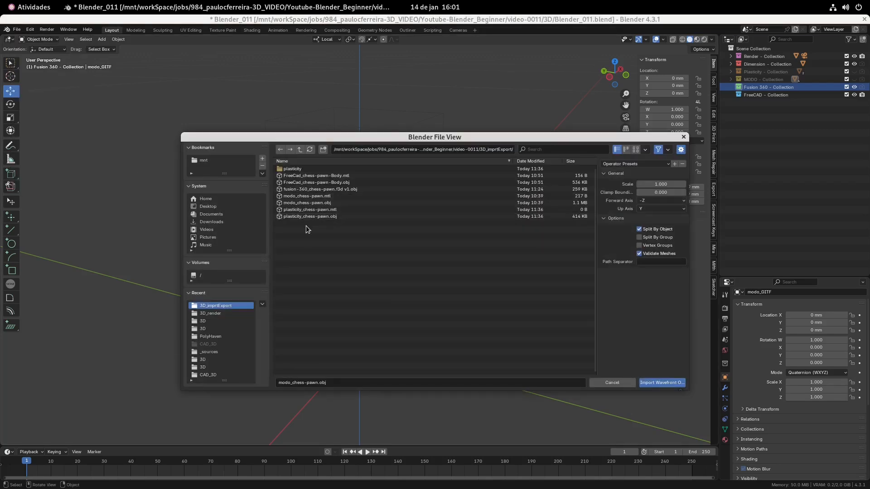
{"action": "double_click", "coordinate": [316, 189]}
Step: Rename the imported fusion-360_chess-pawn.f3d v1 object to fusion_OBJ and copy the name for reuse
{"action": "double_click", "coordinate": [775, 95]}
{"action": "left_click", "coordinate": [765, 94]}
{"action": "key", "text": "shift+End"}
{"action": "type", "text": "_0"}
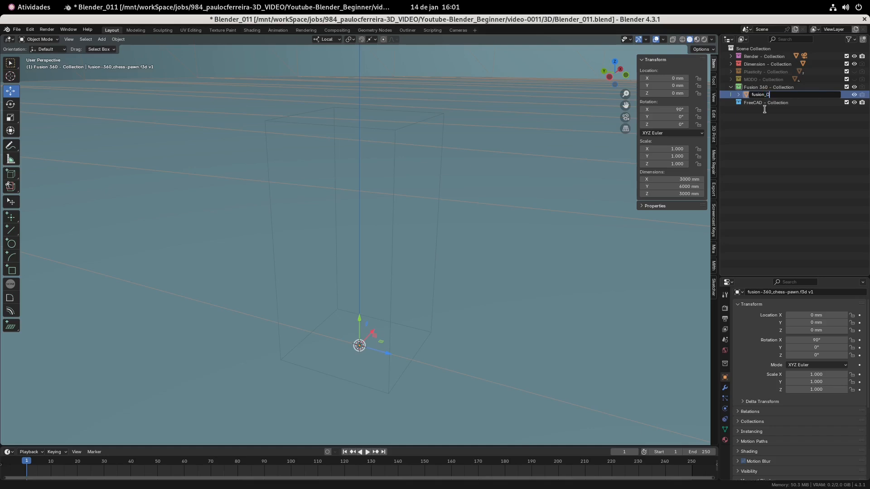
{"action": "key", "text": "ctrl+a"}
{"action": "key", "text": "ctrl+c"}
{"action": "key", "text": "Return"}
Step: Import the Fusion 360 chess pawn STL file into Fusion 360 - Collection
{"action": "left_click", "coordinate": [17, 30]}
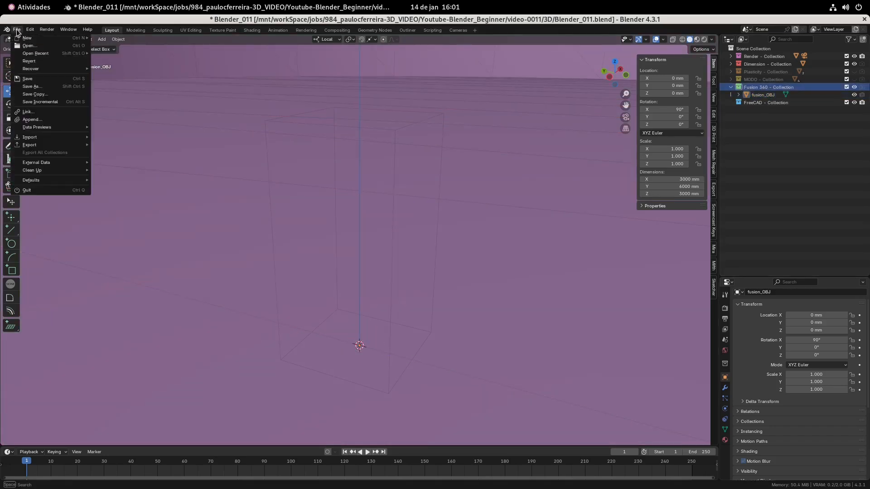
{"action": "mouse_move", "coordinate": [32, 137]}
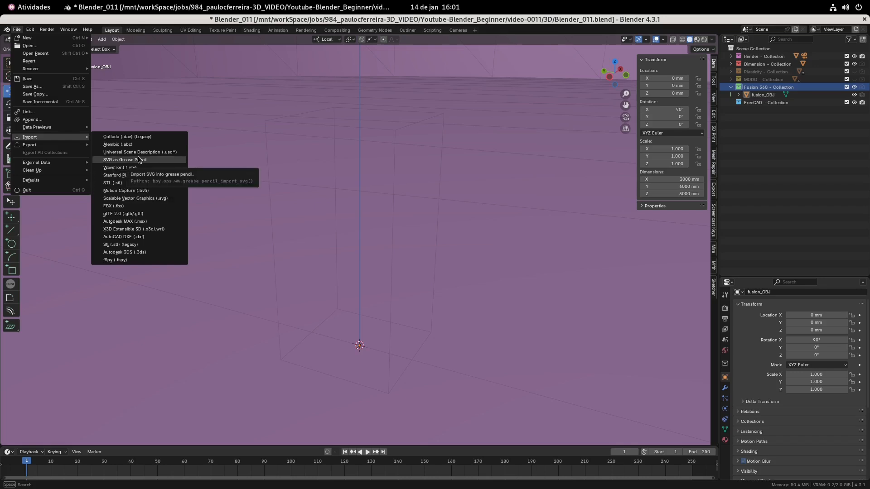
{"action": "left_click", "coordinate": [126, 183]}
{"action": "double_click", "coordinate": [312, 176]}
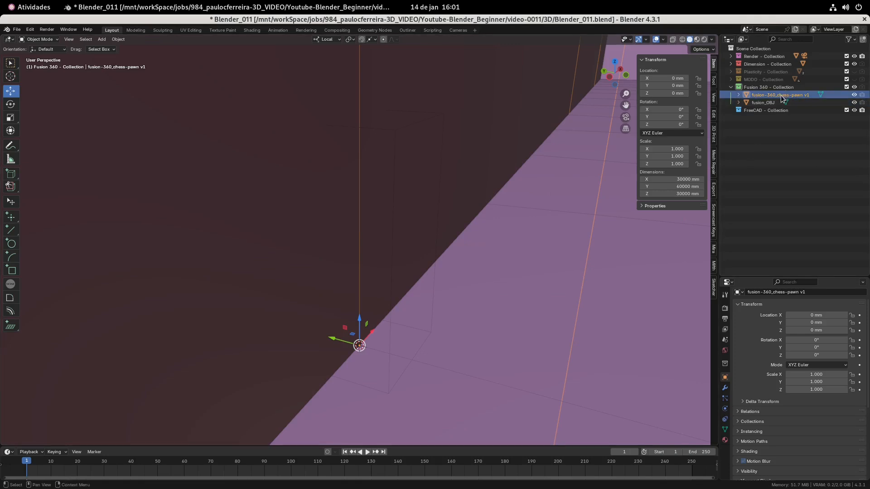
Step: Rename the imported fusion-360_chess-pawn v1 object to fusion_STL
{"action": "double_click", "coordinate": [779, 95]}
{"action": "key", "text": "ctrl+v"}
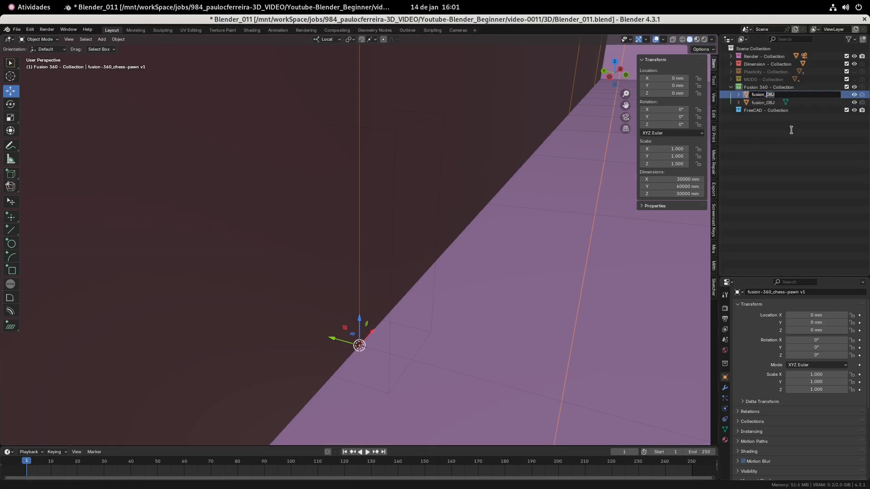
{"action": "type", "text": "L"}
{"action": "key", "text": "Return"}
Step: Import fusion-360_chess-pawn.f3d v1.fbx as an FBX file into Fusion 360 - Collection
{"action": "left_click", "coordinate": [770, 87]}
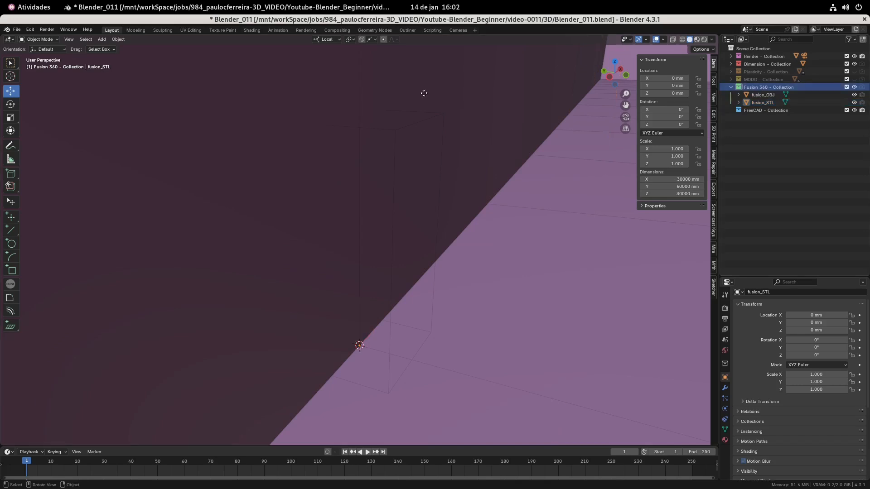
{"action": "left_click", "coordinate": [17, 29]}
{"action": "mouse_move", "coordinate": [32, 137]}
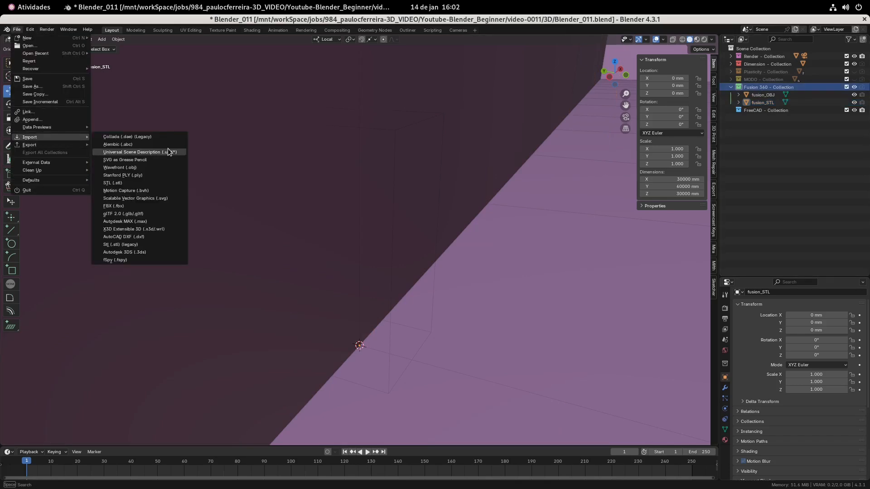
{"action": "left_click", "coordinate": [120, 207]}
{"action": "double_click", "coordinate": [317, 175]}
Step: Rename the parent empty of the imported Fusion 360 FBX pawn to fusion_FBX
{"action": "double_click", "coordinate": [770, 95]}
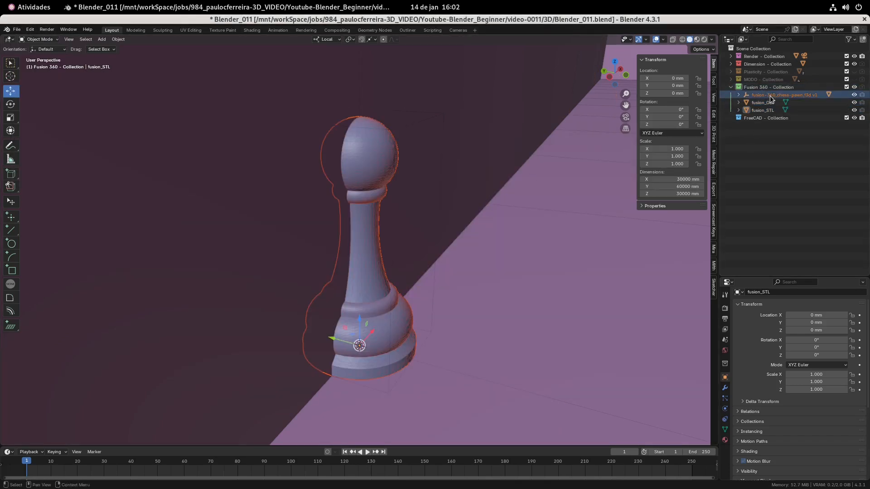
{"action": "type", "text": "fusion_F3D"}
{"action": "key", "text": "Return"}
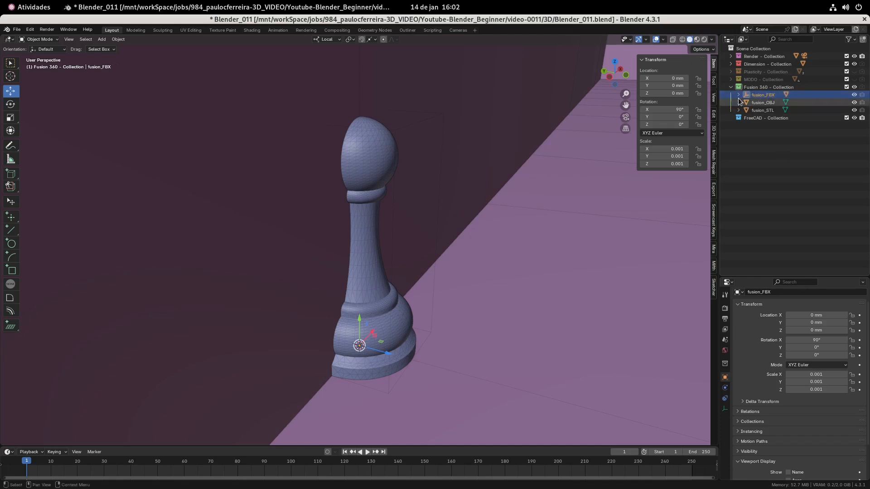
Step: Collapse and hide Fusion 360 - Collection in the viewport and make FreeCAD - Collection active
{"action": "left_click", "coordinate": [731, 86]}
{"action": "left_click", "coordinate": [853, 87]}
{"action": "left_click", "coordinate": [754, 95]}
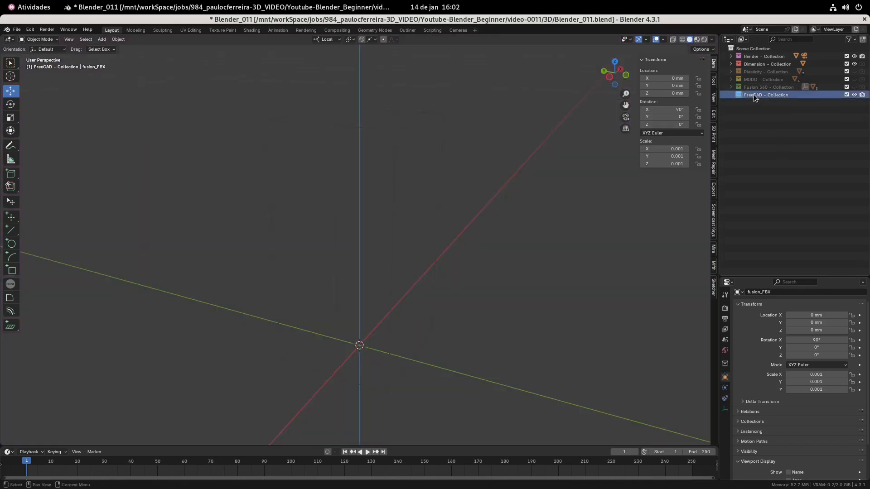
Step: Import FreeCad_chess-pawn-Body.dae as a Collada file into FreeCAD - Collection
{"action": "left_click", "coordinate": [18, 31]}
{"action": "mouse_move", "coordinate": [36, 137]}
{"action": "left_click", "coordinate": [134, 137]}
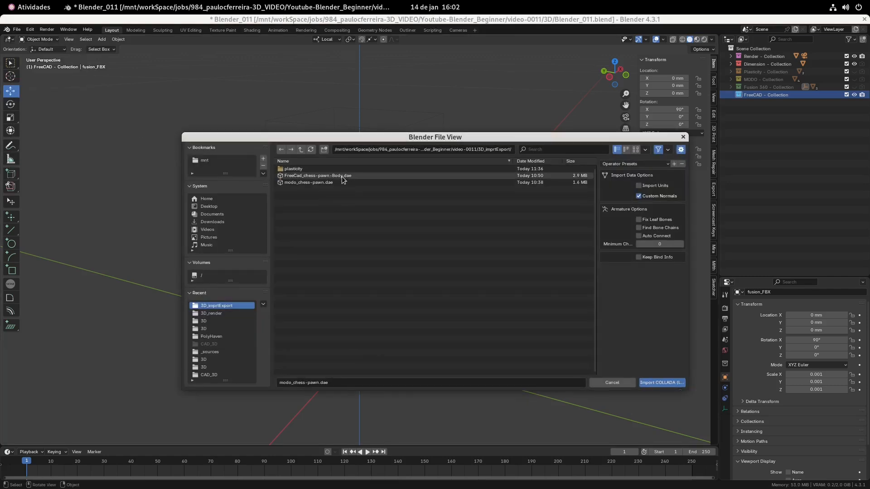
{"action": "double_click", "coordinate": [343, 177]}
Step: Rename the imported node0 object to freecad_DAE and copy the name for reuse
{"action": "double_click", "coordinate": [770, 103]}
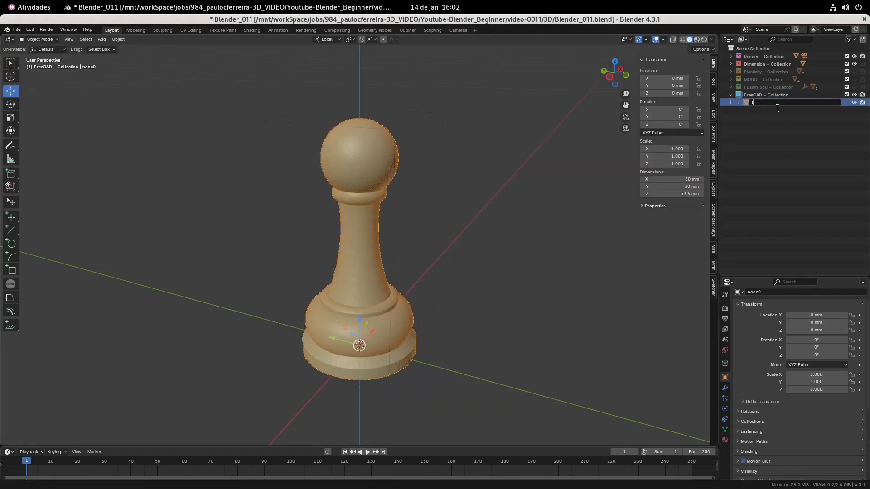
{"action": "left_click_drag", "start_coordinate": [790, 104], "coordinate": [716, 105]}
{"action": "key", "text": "ctrl+c"}
{"action": "left_click", "coordinate": [806, 135]}
Step: Import FreeCad_chess-pawn-Body.obj as a Wavefront file into FreeCAD - Collection
{"action": "left_click", "coordinate": [767, 95]}
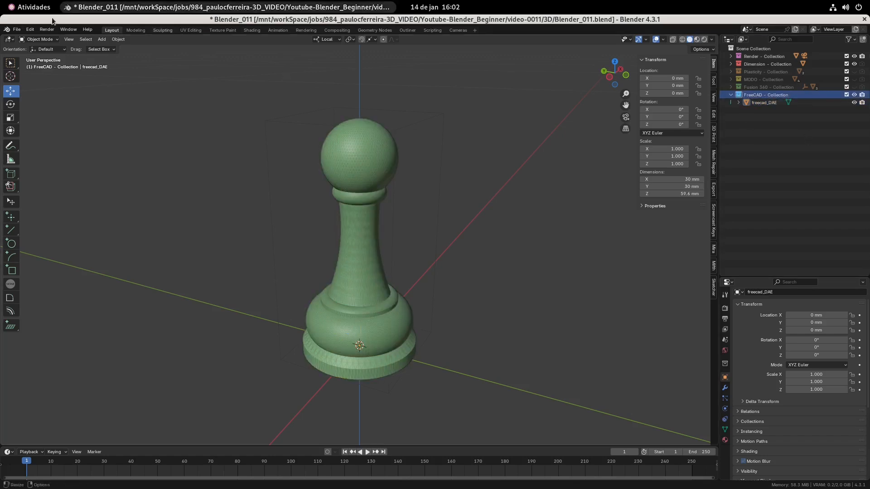
{"action": "left_click", "coordinate": [17, 29]}
{"action": "mouse_move", "coordinate": [46, 137]}
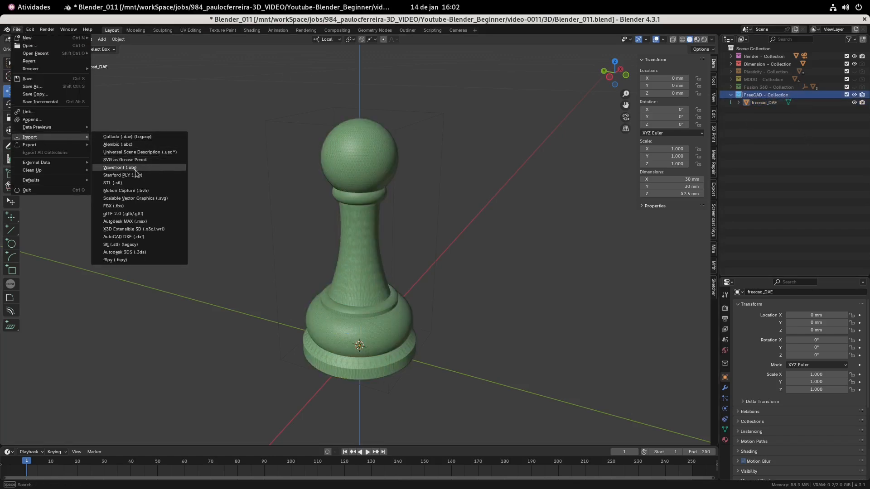
{"action": "left_click", "coordinate": [119, 167]}
{"action": "double_click", "coordinate": [335, 185]}
Step: Rename the imported Body object to freecad_OBJ
{"action": "double_click", "coordinate": [756, 103]}
{"action": "type", "text": "freecad_O"}
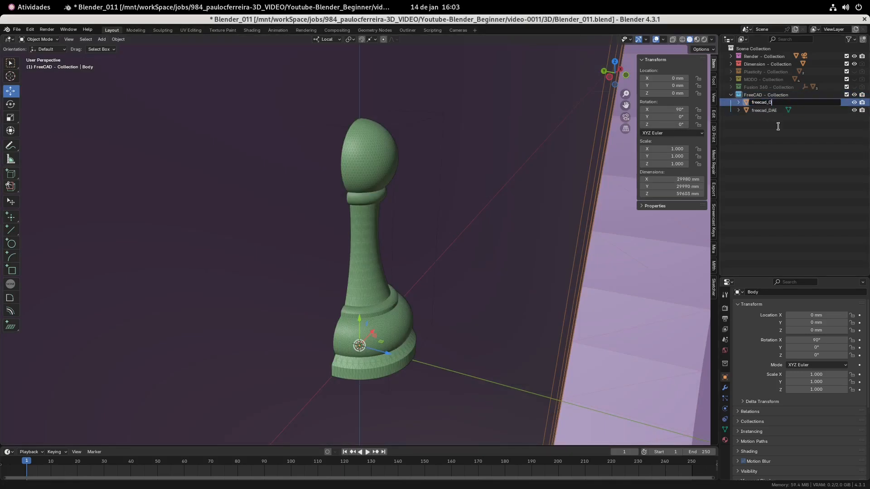
{"action": "type", "text": "BJ"}
{"action": "key", "text": "Return"}
Step: Import FreeCad_chess-pawn-Body.ply from the 3D_imprtExport folder as a Stanford PLY file into FreeCAD - Collection
{"action": "left_click", "coordinate": [752, 96]}
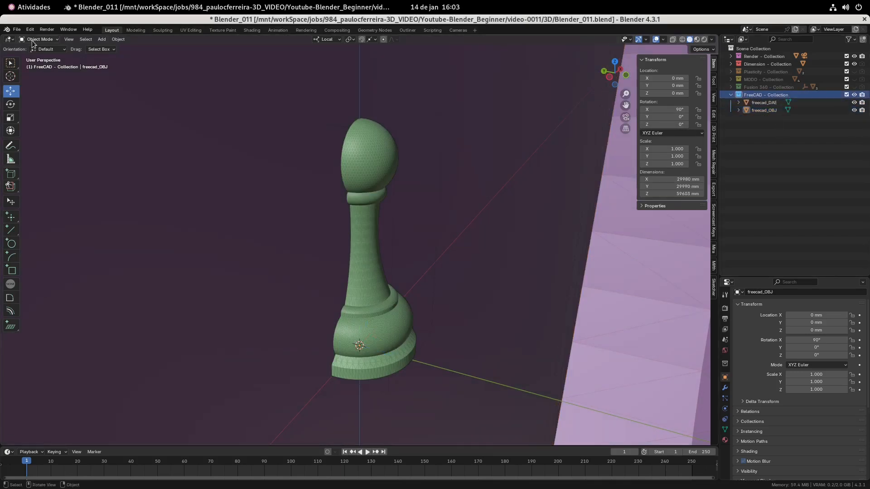
{"action": "left_click", "coordinate": [16, 29]}
{"action": "mouse_move", "coordinate": [45, 139]}
{"action": "left_click", "coordinate": [148, 176]}
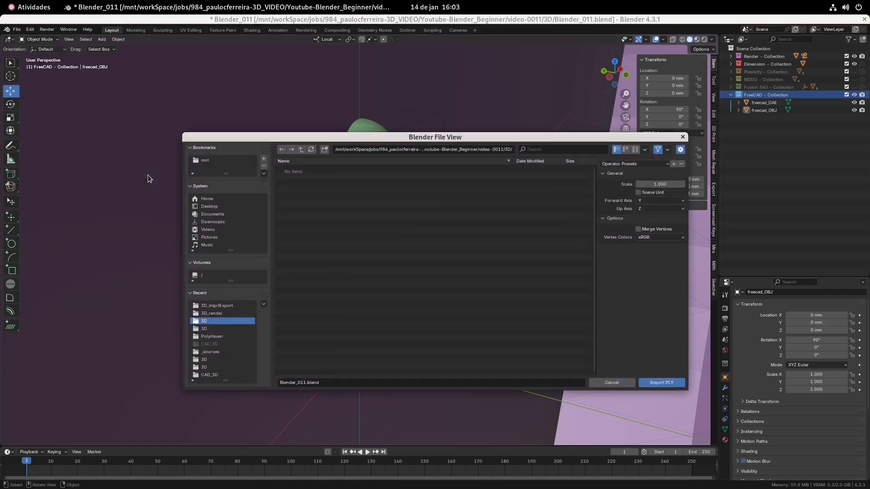
{"action": "left_click", "coordinate": [301, 150]}
{"action": "left_click", "coordinate": [299, 188]}
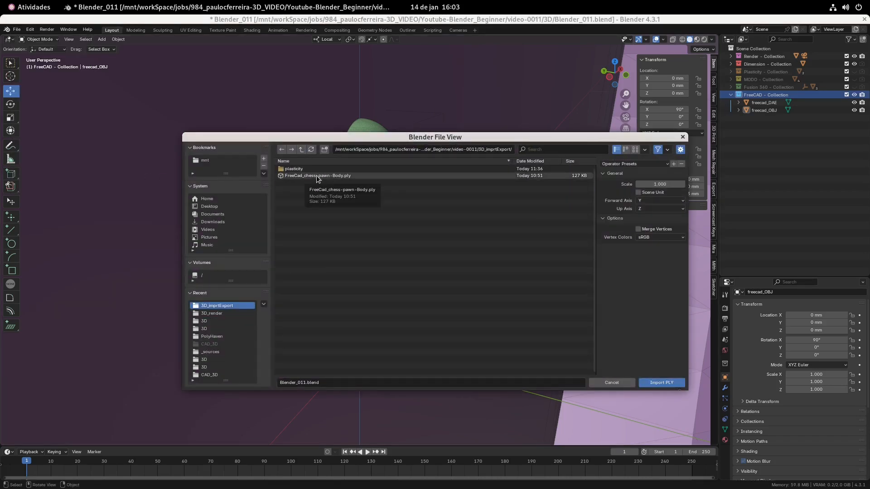
{"action": "double_click", "coordinate": [316, 176]}
Step: Rename the imported FreeCad_chess-pawn-Body object to freecad_PLY and make FreeCAD - Collection active
{"action": "double_click", "coordinate": [794, 104]}
{"action": "key", "text": "ctrl+v"}
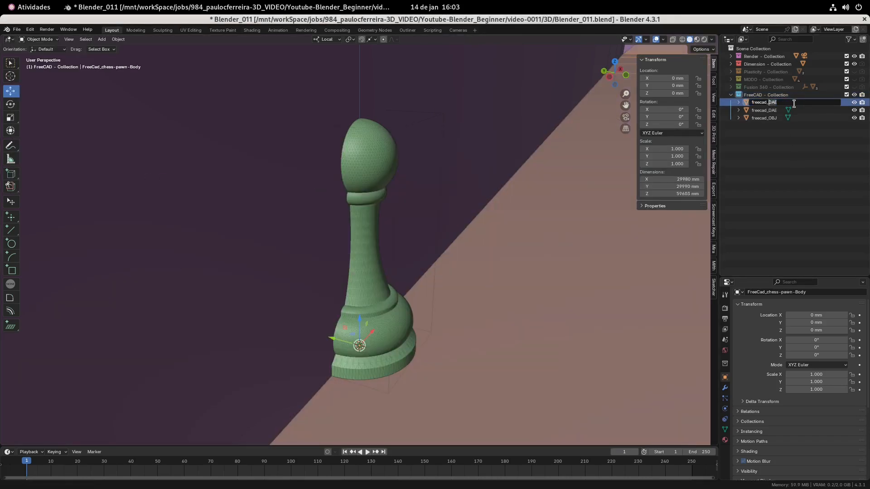
{"action": "key", "text": "Return"}
{"action": "left_click", "coordinate": [766, 94]}
{"action": "left_click", "coordinate": [16, 29]}
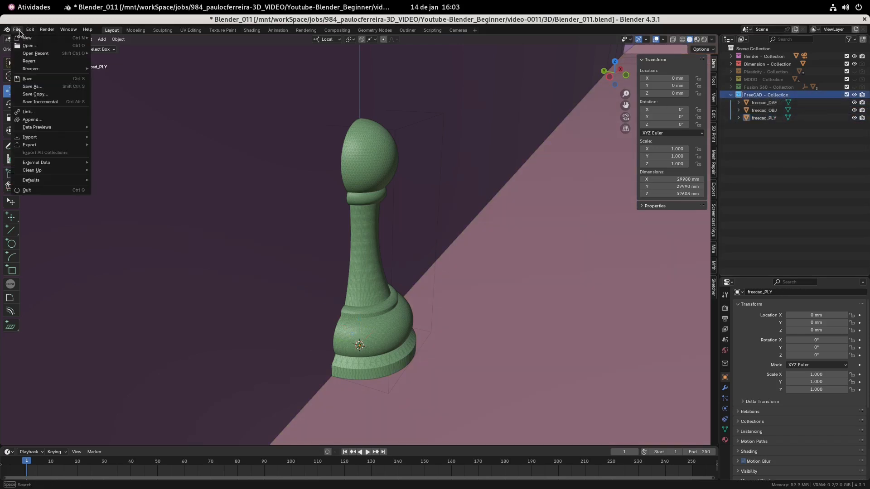
{"action": "mouse_move", "coordinate": [40, 137]}
{"action": "left_click", "coordinate": [145, 173]}
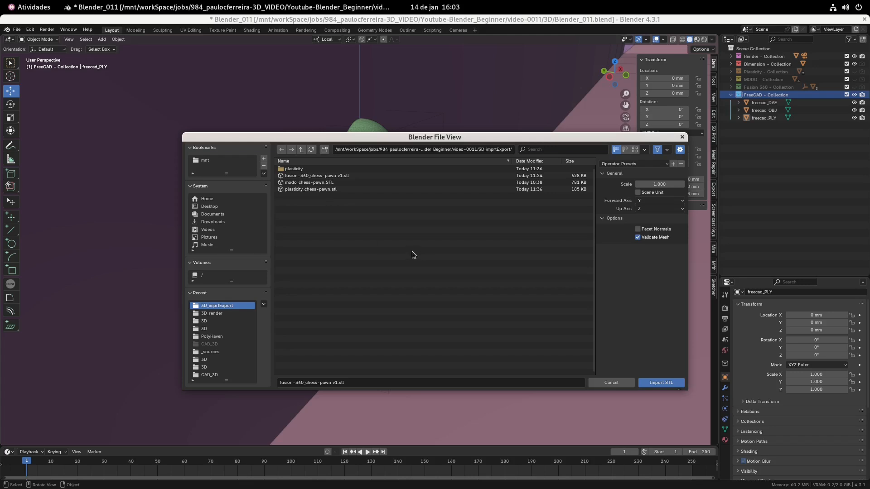
{"action": "left_click", "coordinate": [611, 383]}
{"action": "left_click", "coordinate": [17, 29]}
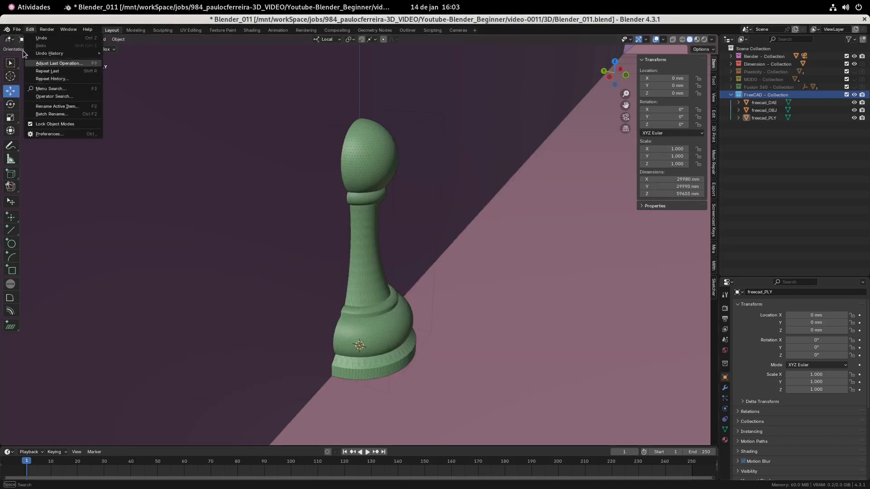
{"action": "mouse_move", "coordinate": [39, 137]}
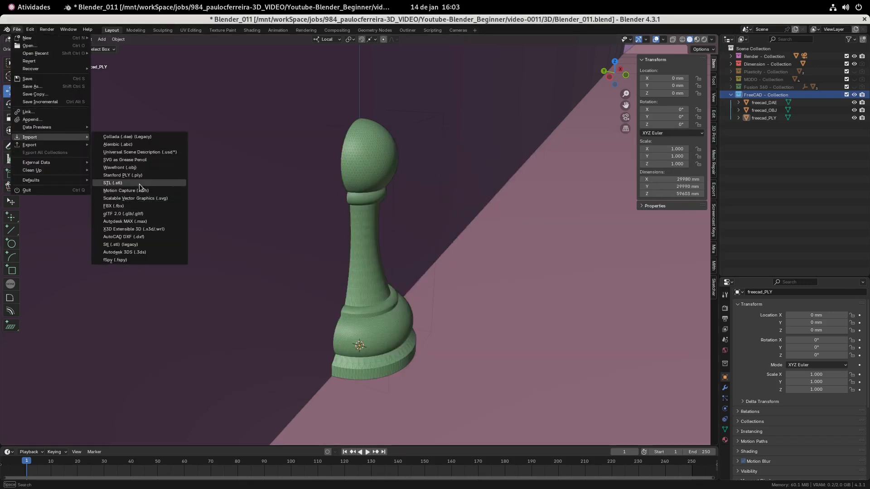
{"action": "left_click", "coordinate": [129, 206]}
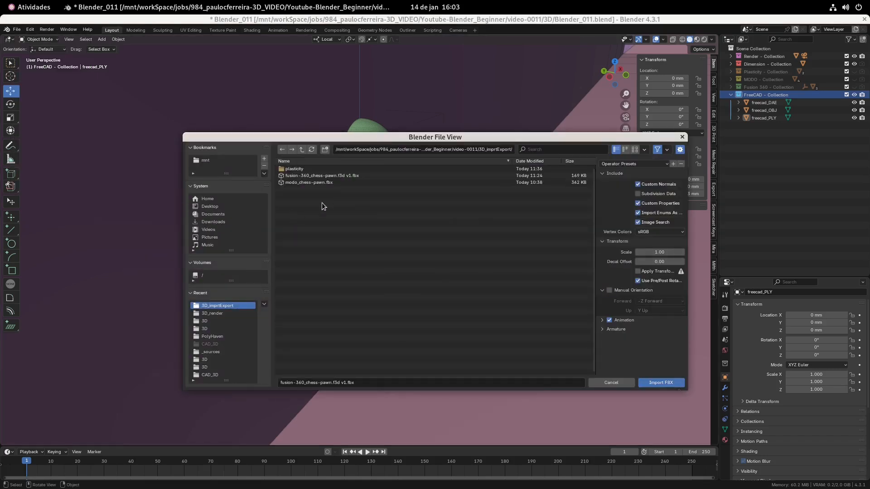
{"action": "key", "text": "Escape"}
Step: Import the FreeCAD chess pawn as a glTF 2.0 file and place its Body object in FreeCAD - Collection
{"action": "left_click", "coordinate": [16, 29]}
{"action": "mouse_move", "coordinate": [40, 136]}
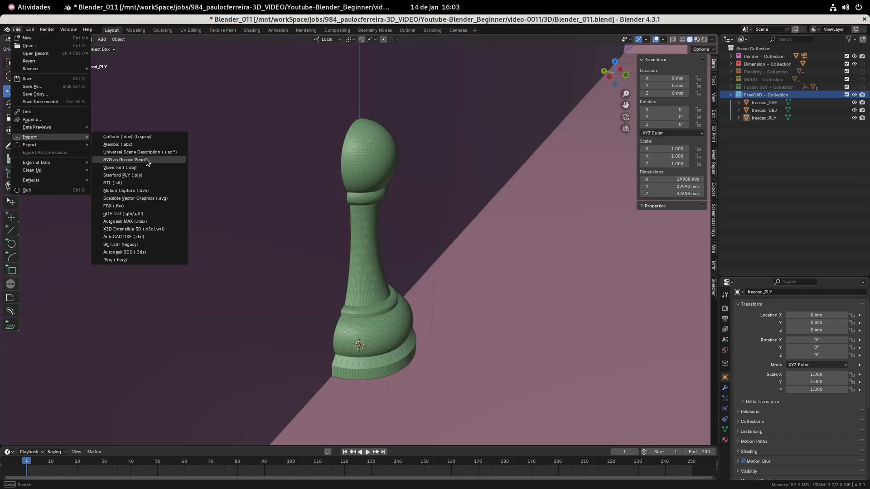
{"action": "left_click", "coordinate": [129, 213]}
{"action": "double_click", "coordinate": [318, 179]}
{"action": "left_click_drag", "start_coordinate": [749, 129], "coordinate": [768, 95]}
Step: Rename the imported Body object to freecad_GITF and make FreeCAD - Collection active
{"action": "double_click", "coordinate": [754, 104]}
{"action": "key", "text": "ctrl+v"}
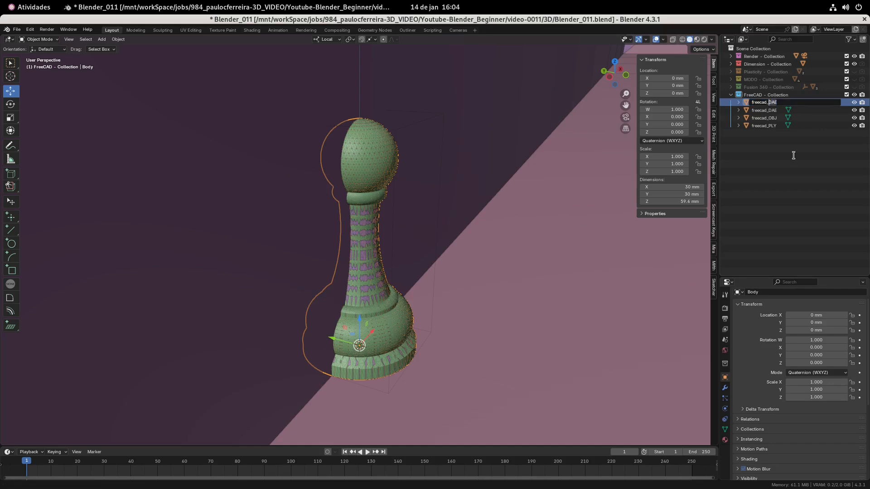
{"action": "type", "text": "GITF"}
{"action": "key", "text": "Return"}
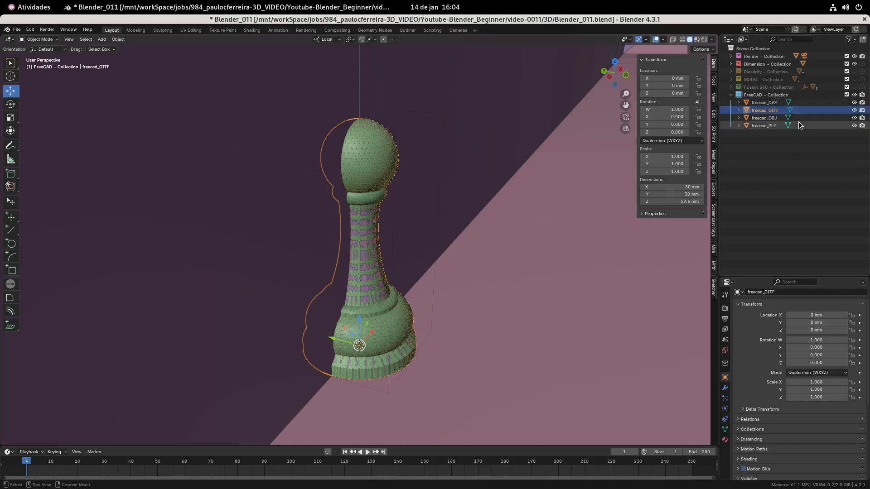
{"action": "left_click", "coordinate": [770, 96]}
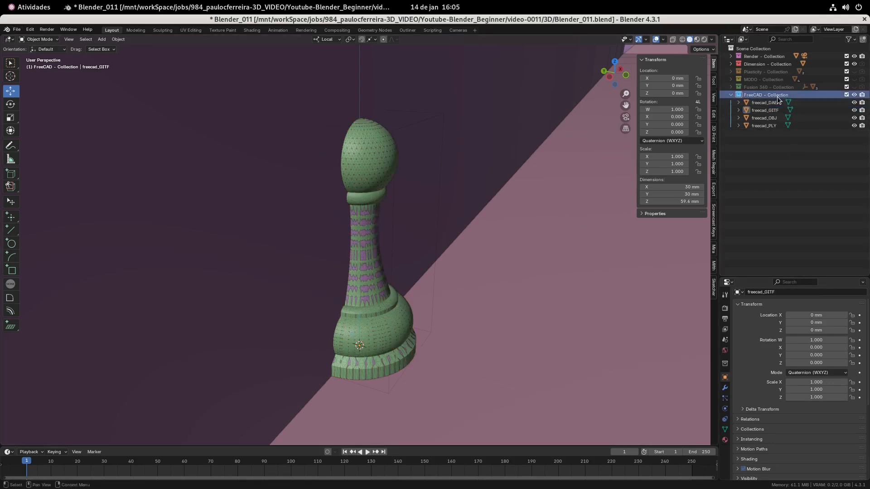
Step: Import FreeCad_chess-pawn-Body.stl as an STL file into FreeCAD - Collection
{"action": "left_click", "coordinate": [16, 29]}
{"action": "mouse_move", "coordinate": [30, 136]}
{"action": "left_click", "coordinate": [114, 183]}
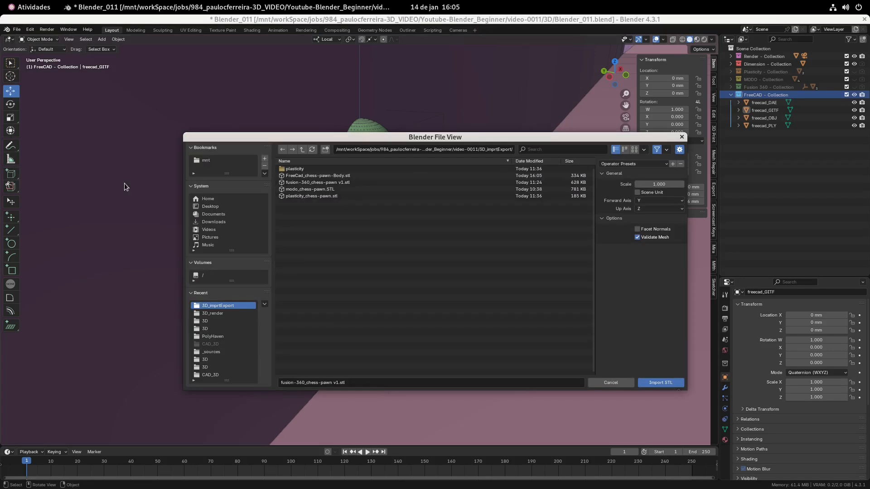
{"action": "double_click", "coordinate": [322, 174]}
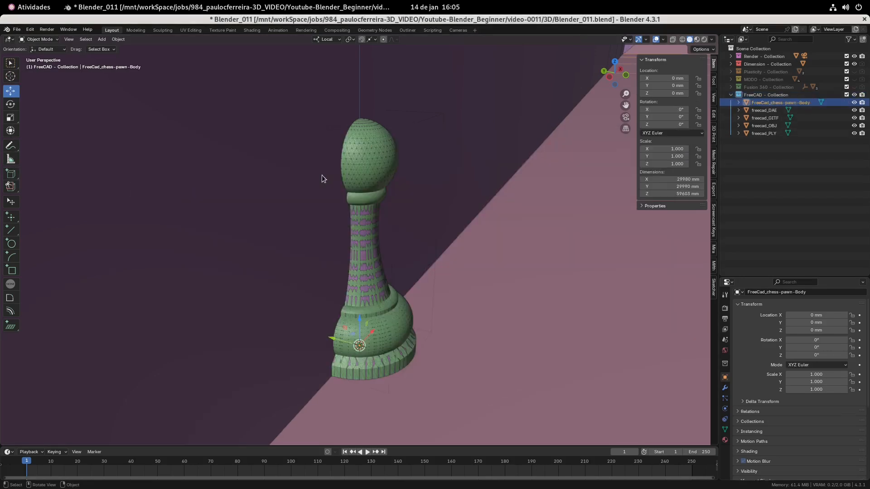
Step: Rename the imported FreeCad_chess-pawn-Body object to freecad_STL and collapse FreeCAD - Collection
{"action": "double_click", "coordinate": [765, 105]}
{"action": "type", "text": "freecad_DAE"}
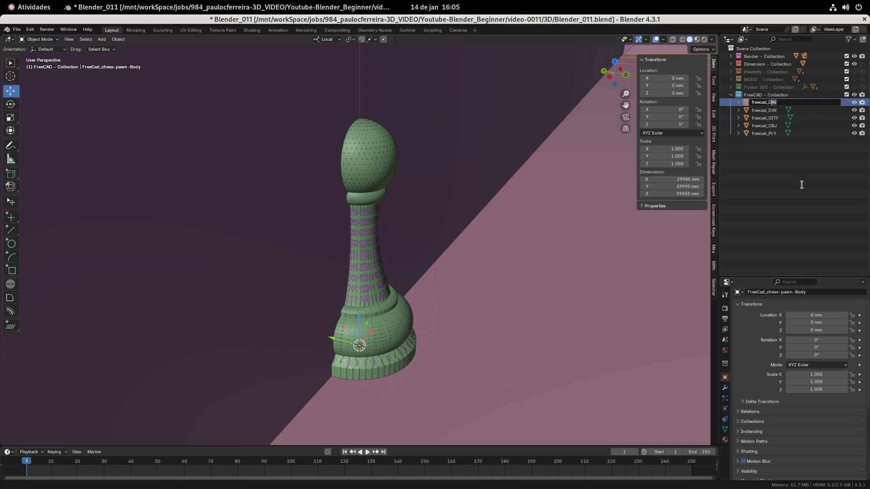
{"action": "type", "text": "TL"}
{"action": "key", "text": "Return"}
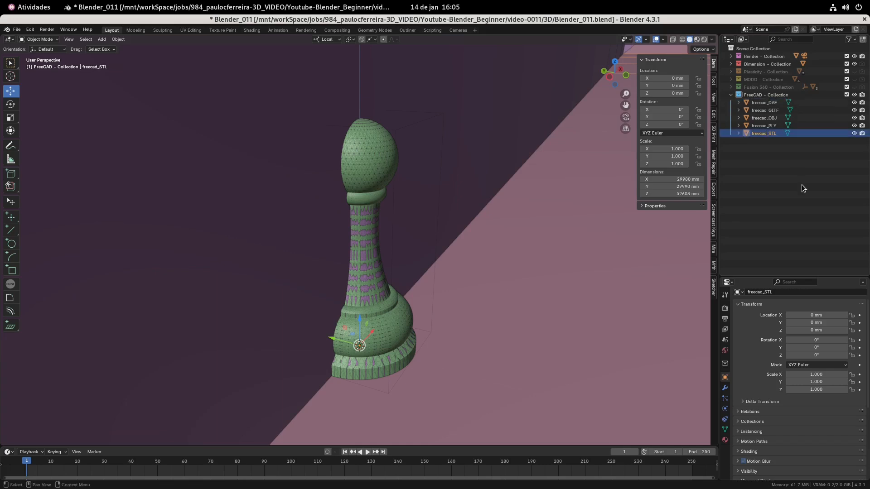
{"action": "left_click", "coordinate": [731, 94]}
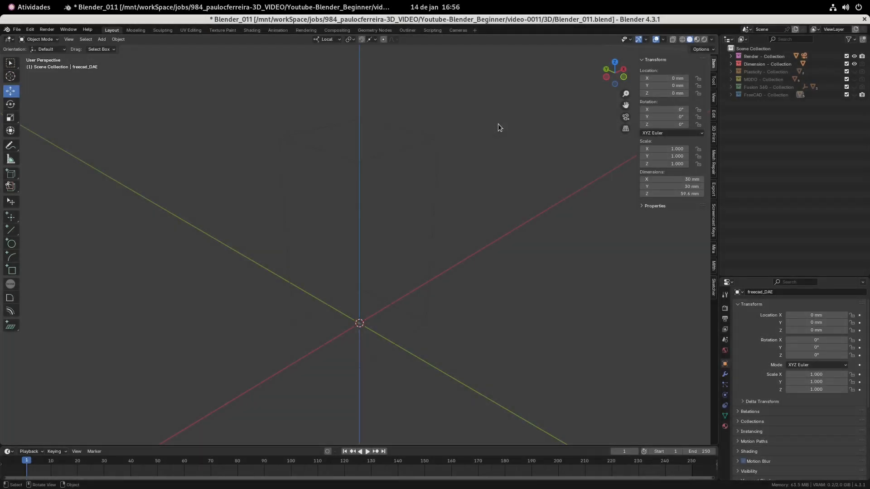
Step: Show Plasticity - Collection and compare the transform values of the reference box and plasticity_STL
{"action": "left_click", "coordinate": [425, 143]}
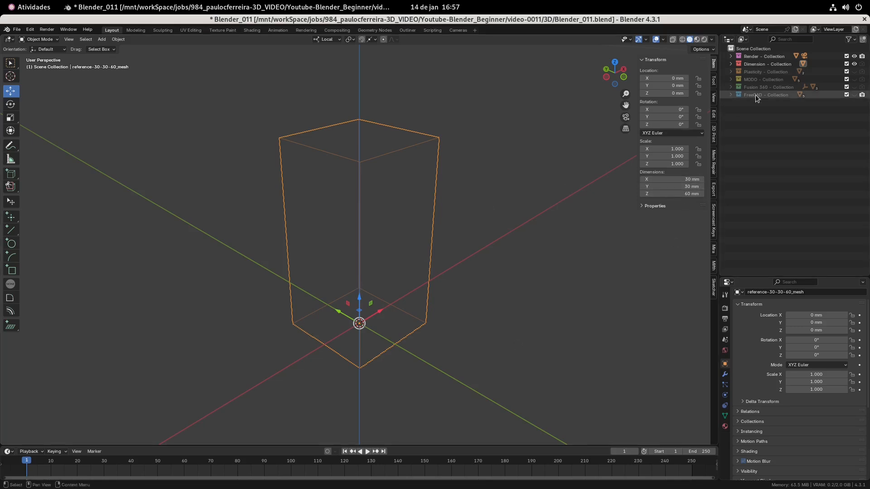
{"action": "left_click", "coordinate": [731, 71]}
{"action": "left_click", "coordinate": [854, 72]}
{"action": "left_click", "coordinate": [546, 141]}
{"action": "left_click", "coordinate": [386, 178]}
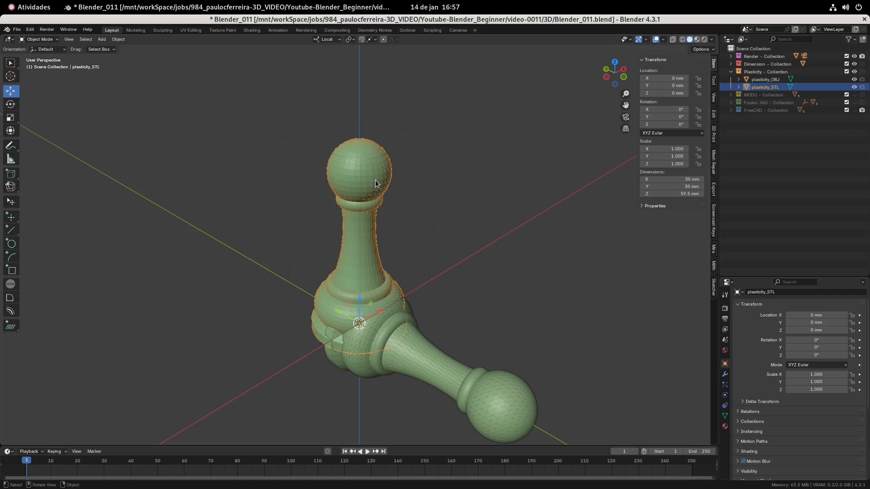
Step: Examine plasticity_OBJ's rotation and dimensions against the notes in importacao-esclala.png in the image viewer
{"action": "left_click", "coordinate": [765, 79]}
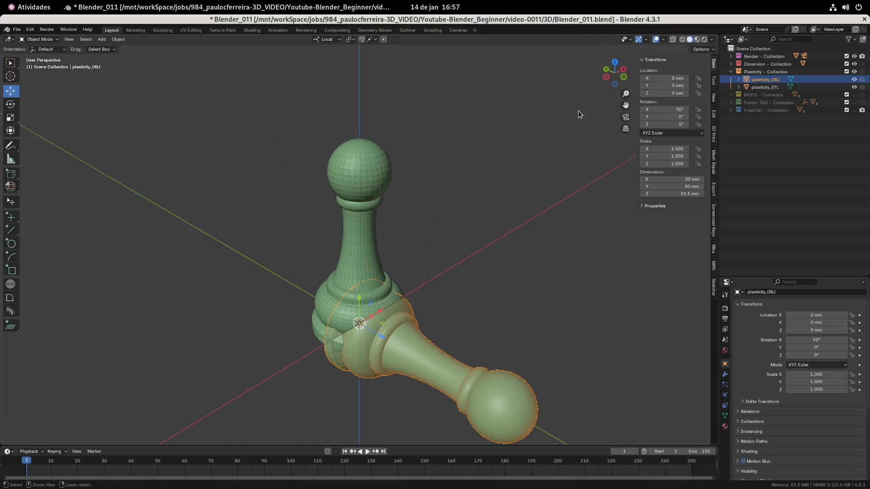
{"action": "key", "text": "alt+Tab"}
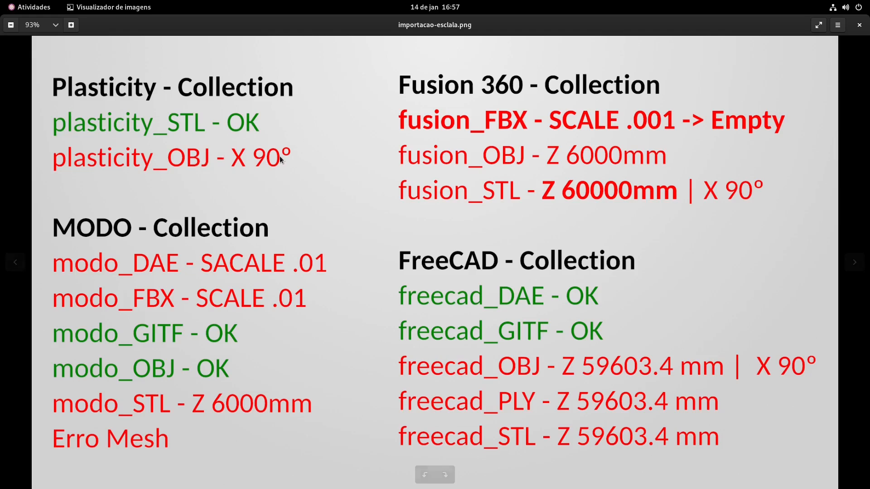
{"action": "key", "text": "alt+Tab"}
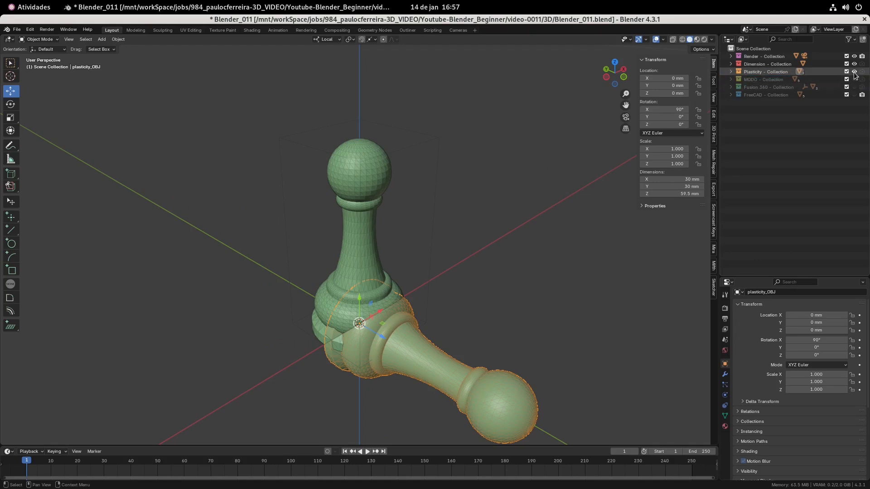
Step: Hide Plasticity - Collection, and show MODO - Collection with only modo_DAE visible and selected
{"action": "left_click", "coordinate": [854, 71]}
{"action": "left_click", "coordinate": [854, 79]}
{"action": "left_click", "coordinate": [730, 79]}
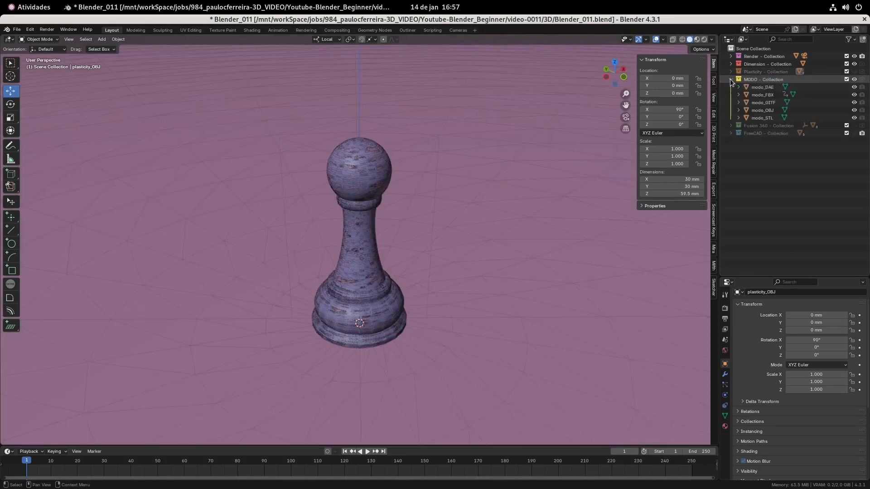
{"action": "left_click", "coordinate": [854, 117]}
{"action": "left_click", "coordinate": [854, 110]}
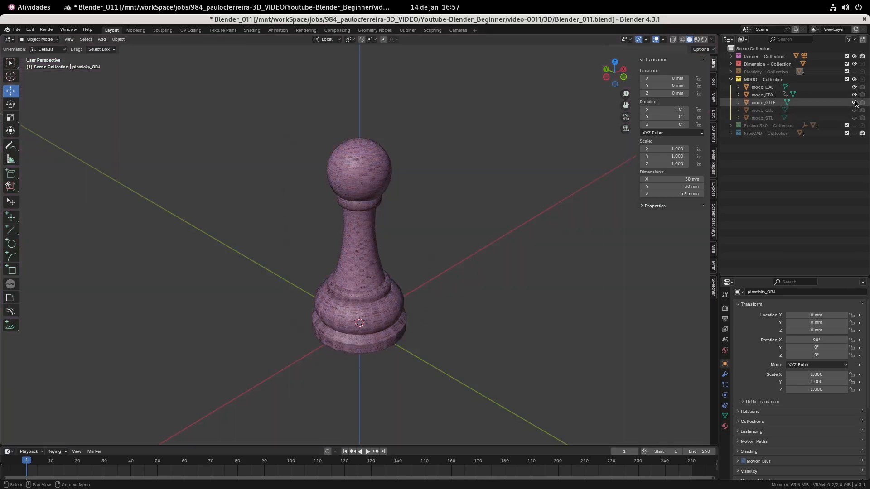
{"action": "left_click", "coordinate": [855, 102]}
{"action": "left_click", "coordinate": [854, 94]}
{"action": "left_click", "coordinate": [764, 87]}
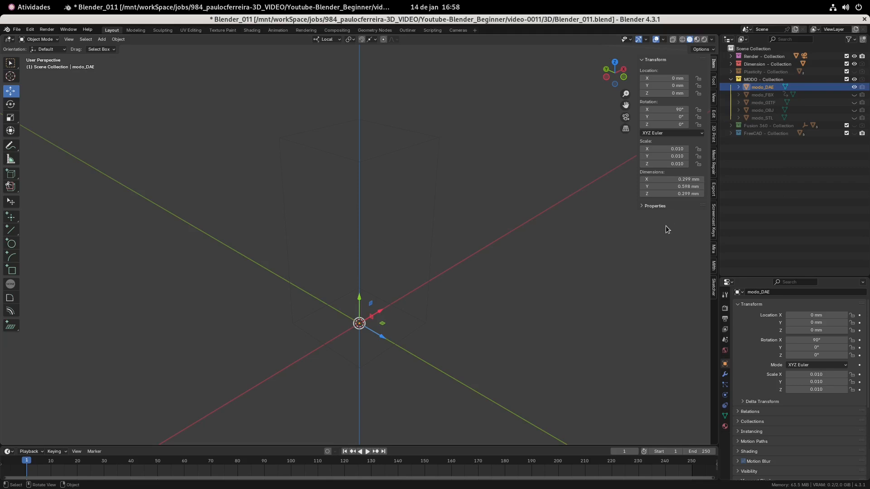
Step: Compare modo_DAE with the notes in importacao-esclala.png in the image viewer and inspect the pawn up close in Blender
{"action": "key", "text": "alt+Tab"}
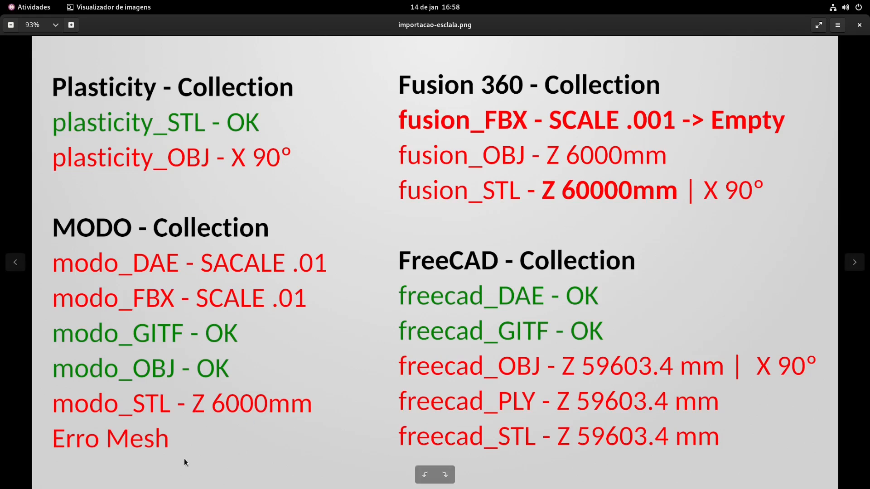
{"action": "key", "text": "alt+Tab"}
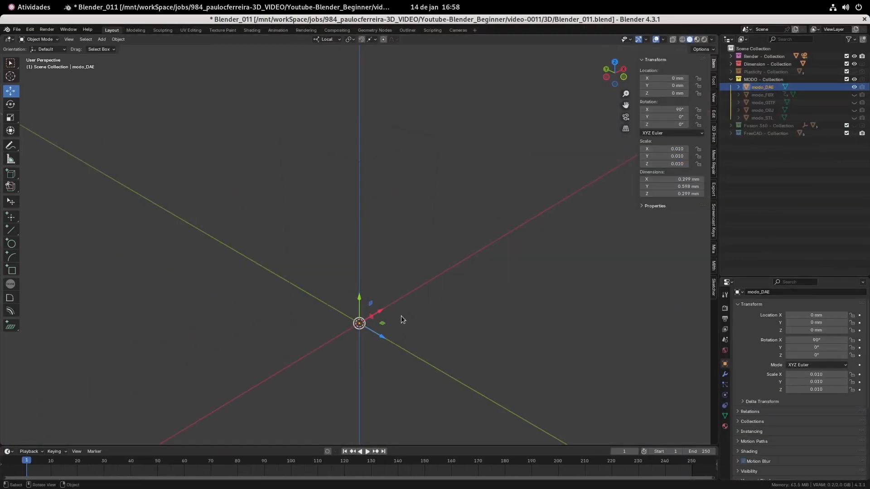
{"action": "key", "text": "KP_Decimal"}
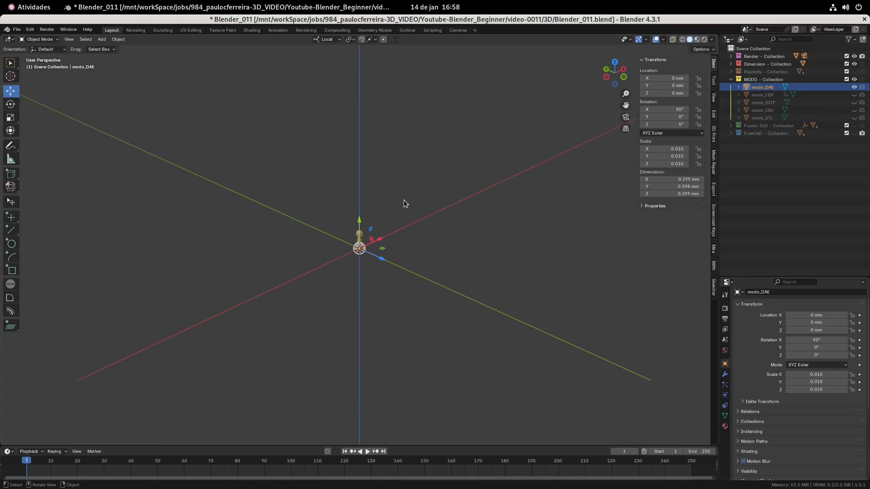
{"action": "left_click", "coordinate": [402, 202]}
{"action": "left_click", "coordinate": [365, 232]}
Step: Show modo_FBX instead of modo_DAE and examine its scale and dimensions with the pawn framed in the viewport
{"action": "left_click", "coordinate": [762, 95]}
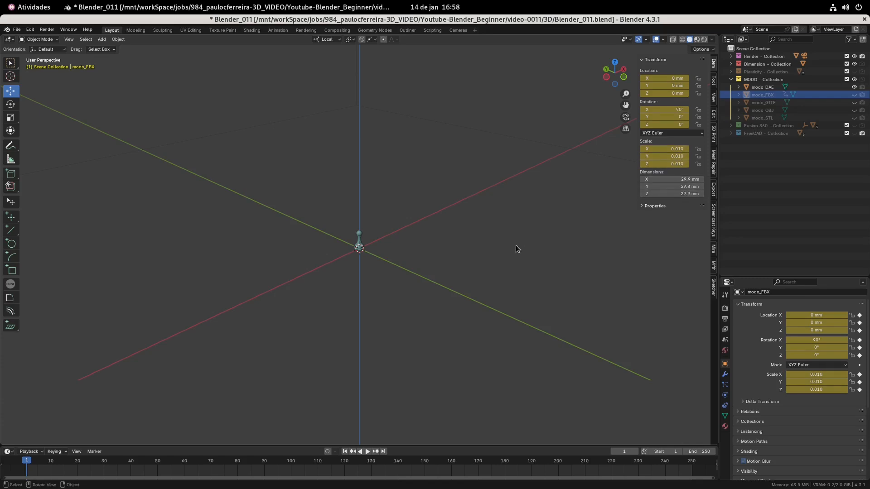
{"action": "left_click", "coordinate": [854, 94]}
{"action": "left_click", "coordinate": [855, 87]}
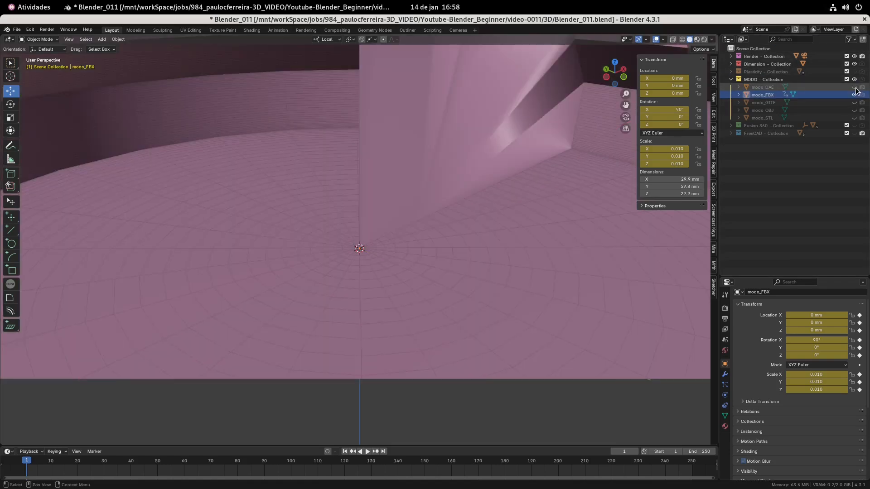
{"action": "left_click", "coordinate": [763, 96]}
{"action": "scroll", "coordinate": [440, 235], "scroll_direction": "down", "scroll_amount": 5}
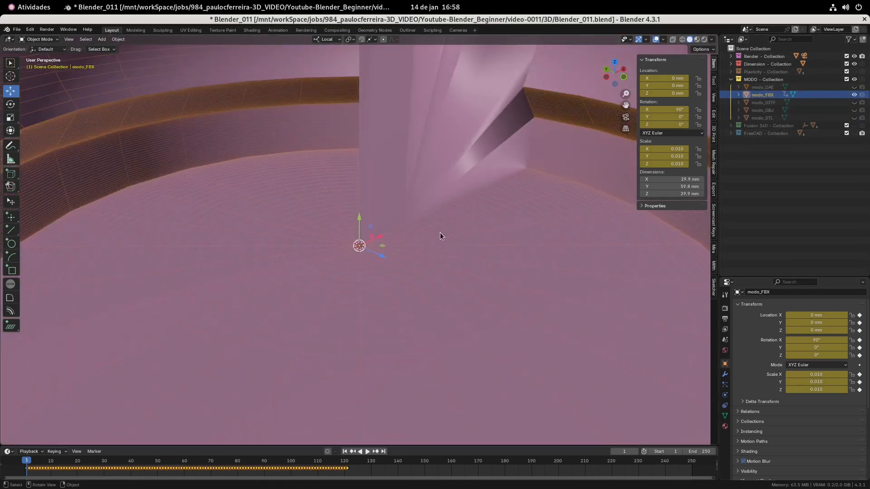
{"action": "scroll", "coordinate": [439, 232], "scroll_direction": "up", "scroll_amount": 5}
{"action": "key", "text": "KP_Decimal"}
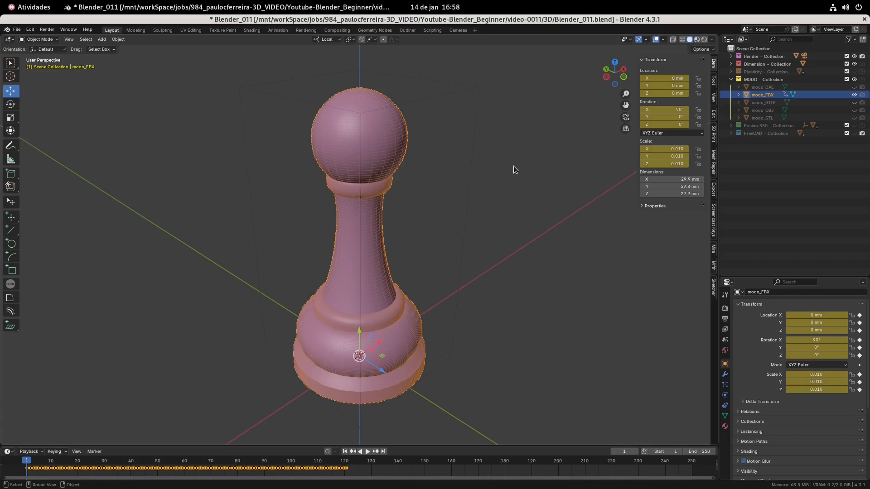
Step: Show modo_GITF instead of modo_FBX and select the pawn to examine its scale and dimensions
{"action": "left_click", "coordinate": [853, 95]}
{"action": "left_click", "coordinate": [854, 102]}
{"action": "left_click", "coordinate": [387, 148]}
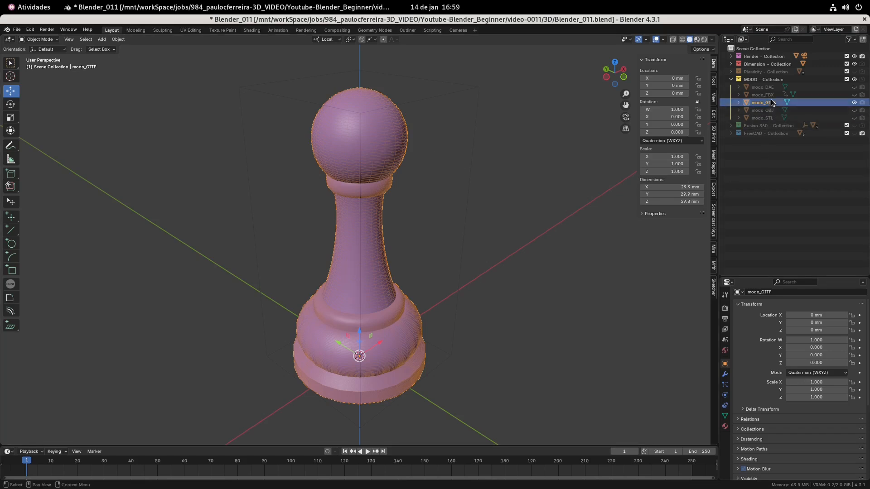
Step: Show modo_FBX again instead of modo_GITF and select the pawn to examine its rotation, scale and dimensions
{"action": "left_click", "coordinate": [762, 94]}
{"action": "left_click", "coordinate": [854, 103]}
{"action": "left_click", "coordinate": [854, 94]}
{"action": "left_click", "coordinate": [383, 137]}
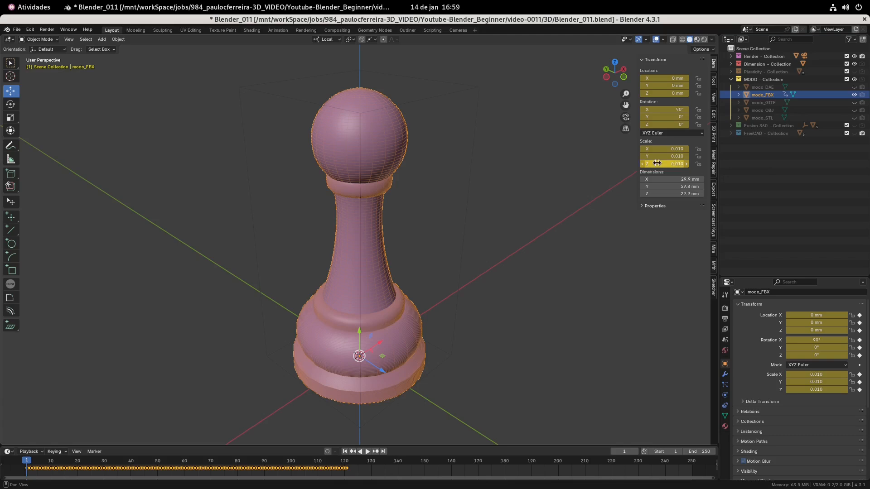
Step: Show modo_OBJ instead of modo_FBX and select it to examine its rotation, scale and dimensions
{"action": "left_click", "coordinate": [854, 95]}
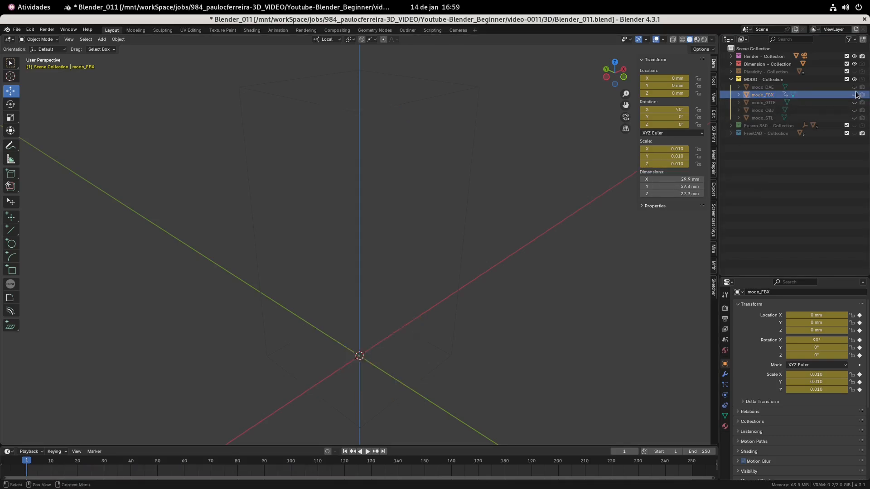
{"action": "left_click", "coordinate": [854, 110]}
{"action": "left_click", "coordinate": [760, 111]}
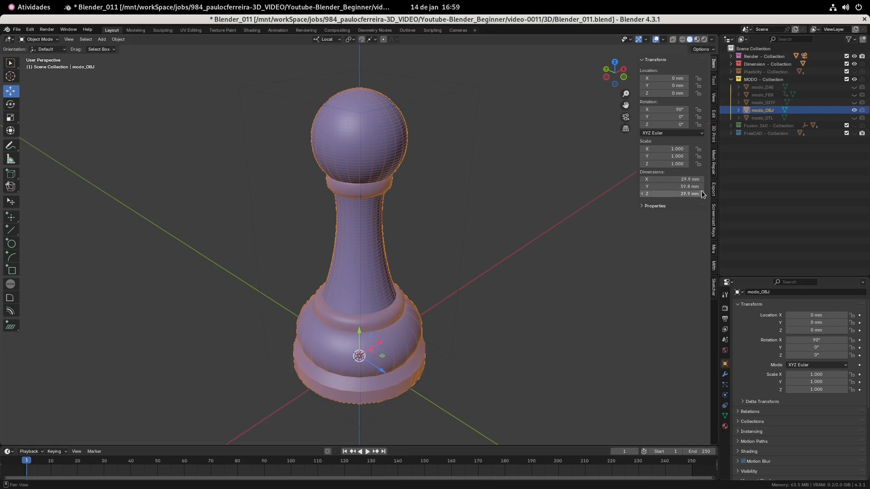
Step: Show modo_STL instead of modo_OBJ, select it and examine its dimensions and mesh with the whole object in view
{"action": "left_click", "coordinate": [854, 110]}
{"action": "left_click", "coordinate": [854, 118]}
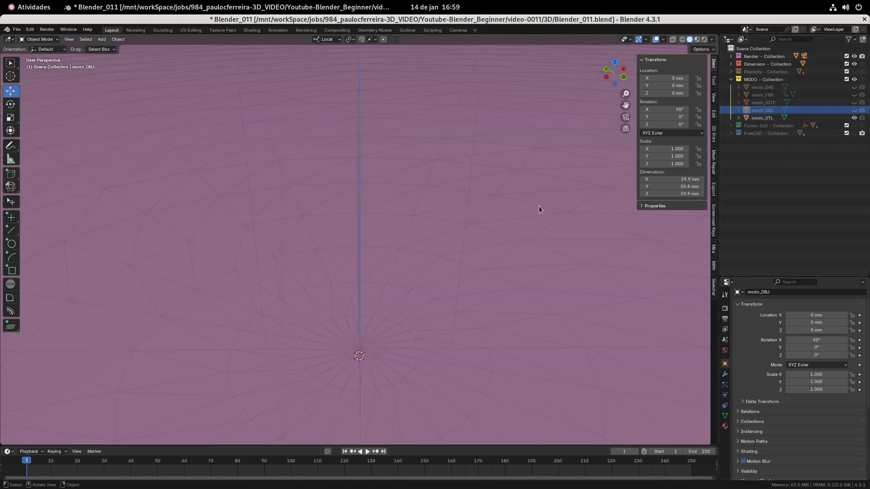
{"action": "left_click", "coordinate": [496, 214]}
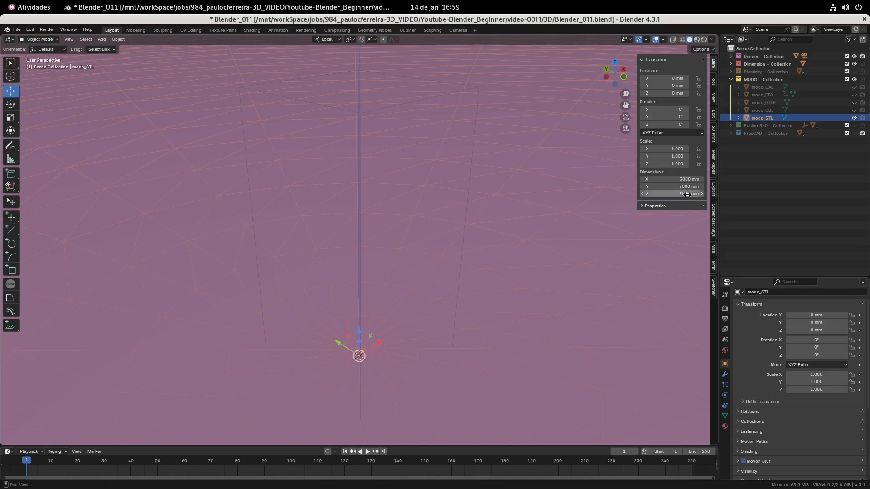
{"action": "scroll", "coordinate": [438, 210], "scroll_direction": "down", "scroll_amount": 5}
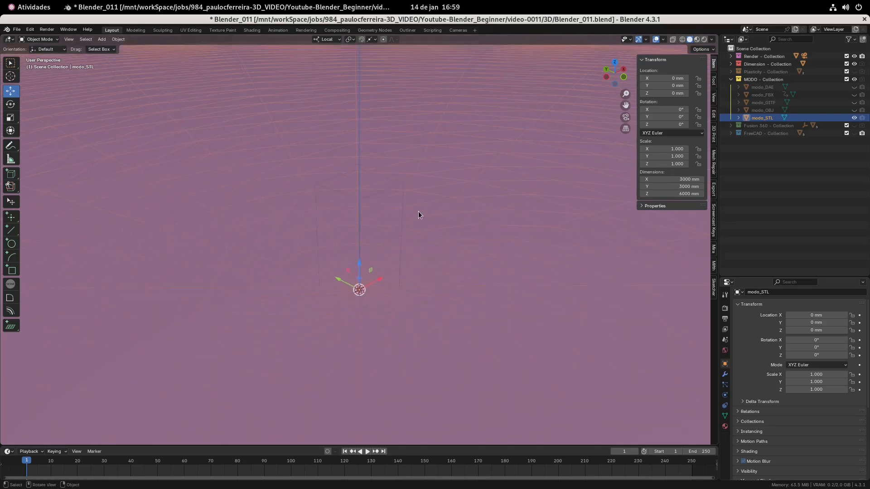
{"action": "scroll", "coordinate": [418, 212], "scroll_direction": "down", "scroll_amount": 6}
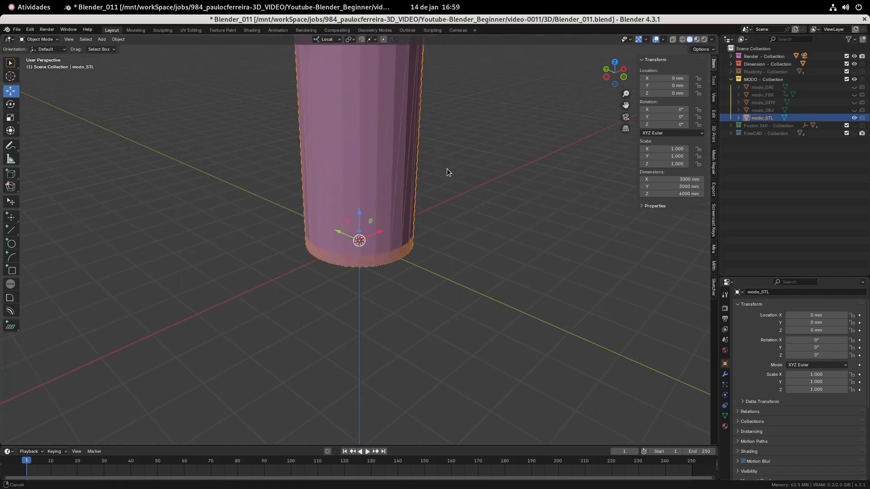
{"action": "middle_click_drag", "start_coordinate": [447, 168], "coordinate": [448, 243], "text": "shift"}
{"action": "mouse_move", "coordinate": [444, 177]}
{"action": "middle_mouse_down"}
{"action": "mouse_move", "coordinate": [452, 210]}
{"action": "mouse_move", "coordinate": [455, 170]}
{"action": "middle_mouse_up"}
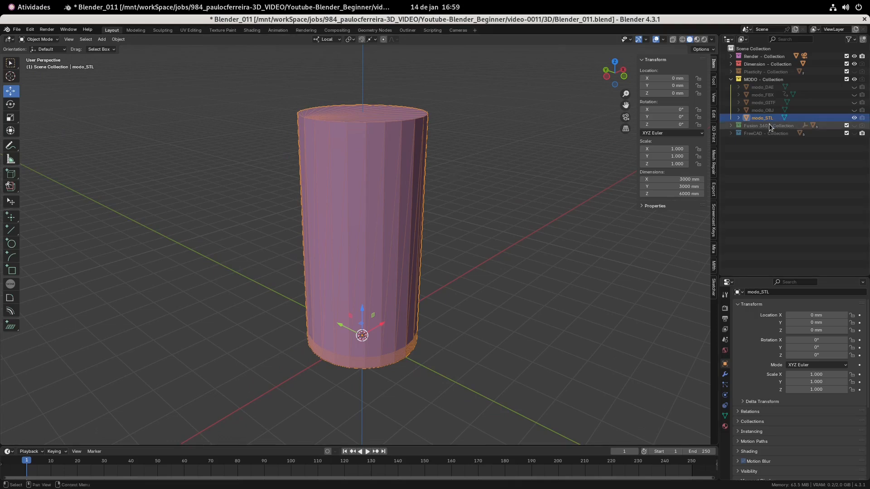
Step: Hide modo_STL and MODO - Collection, and show Fusion 360 - Collection
{"action": "left_click", "coordinate": [854, 118]}
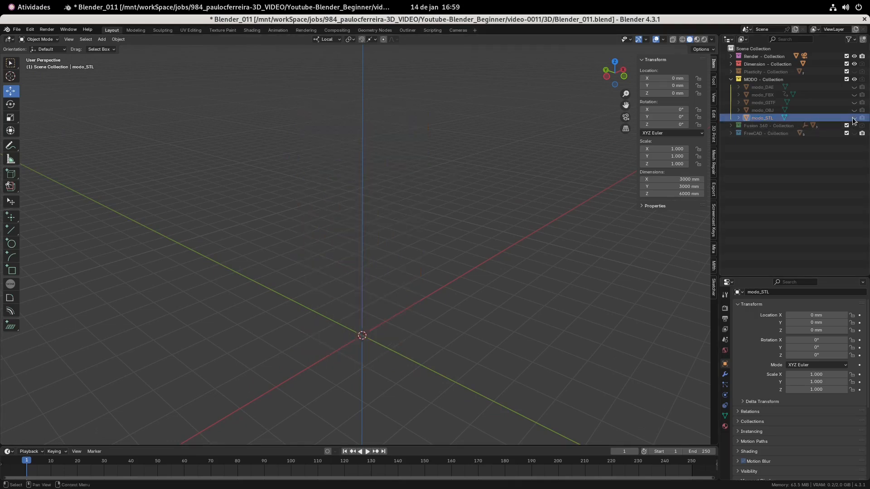
{"action": "left_click", "coordinate": [730, 79]}
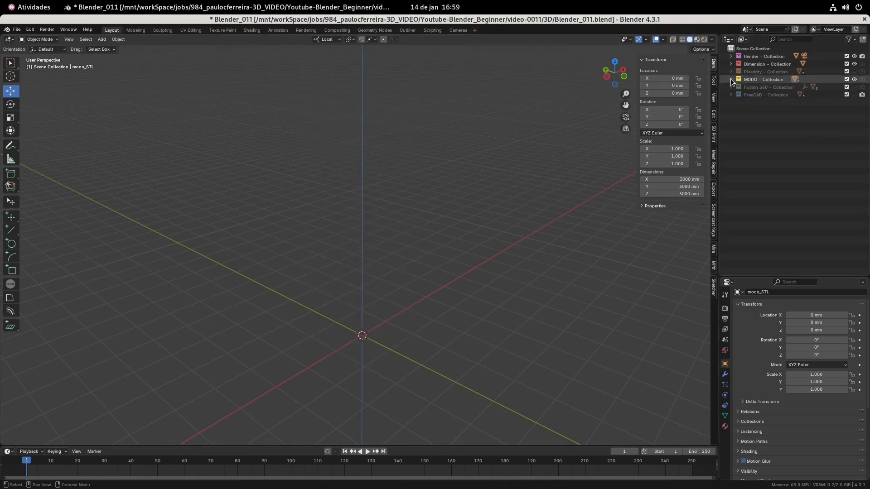
{"action": "left_click", "coordinate": [854, 87]}
{"action": "left_click", "coordinate": [854, 79]}
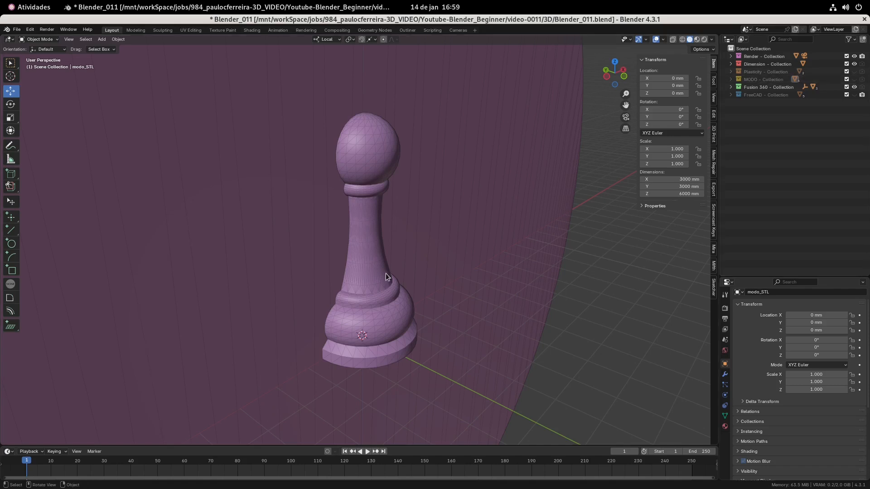
Step: Check the Fusion 360 notes in importacao-esclala.png in the image viewer, and leave only fusion_FBX visible and selected in Blender's Fusion 360 - Collection
{"action": "key", "text": "alt+Tab"}
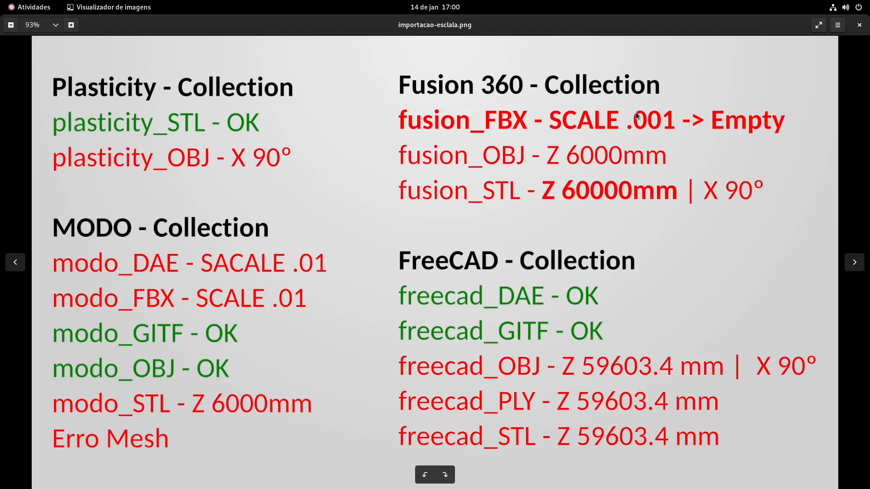
{"action": "key", "text": "alt+Tab"}
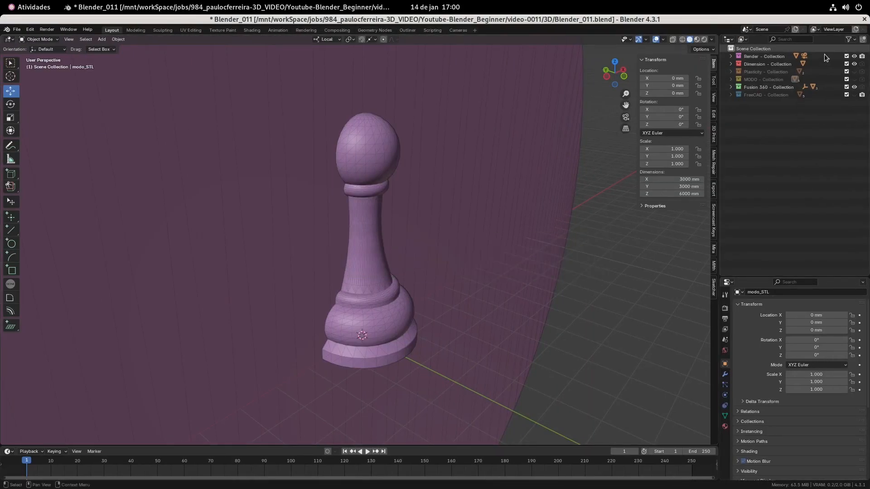
{"action": "left_click", "coordinate": [730, 87]}
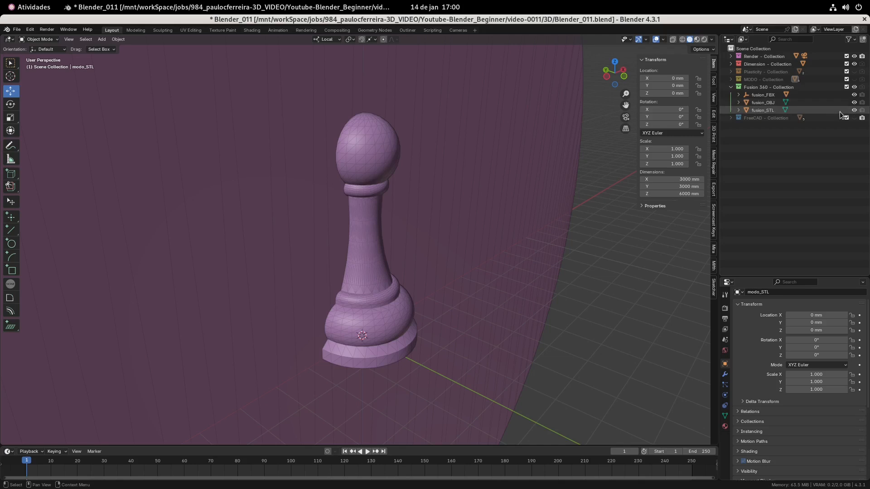
{"action": "left_click", "coordinate": [854, 110]}
{"action": "left_click", "coordinate": [854, 103]}
{"action": "left_click", "coordinate": [757, 96]}
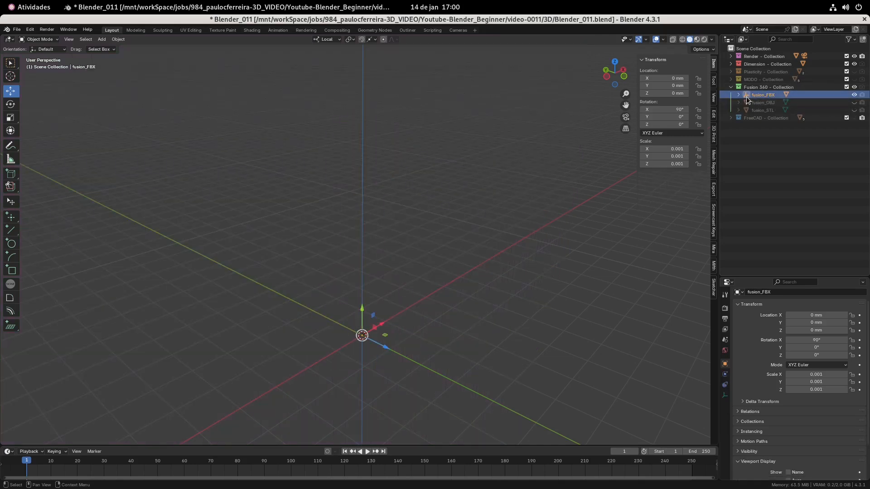
Step: Expand fusion_FBX and compare the rotation and scale of the parent empty with those of its child Body1
{"action": "left_click", "coordinate": [739, 96]}
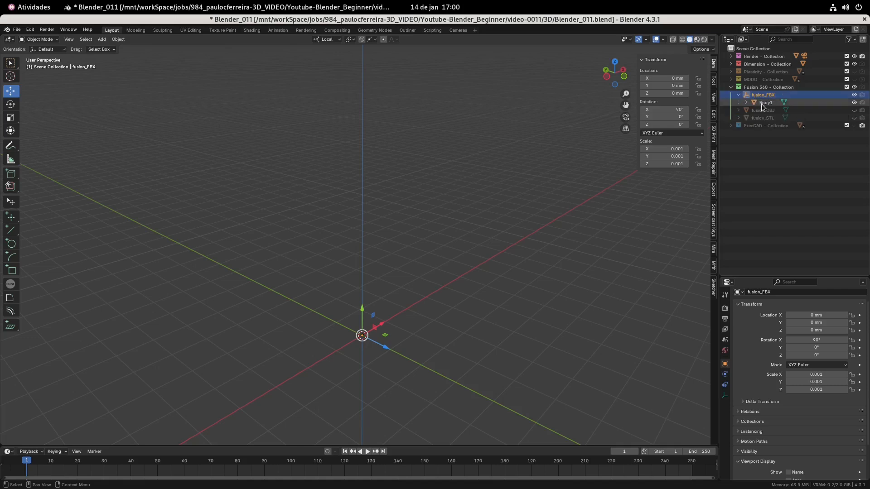
{"action": "left_click", "coordinate": [763, 101]}
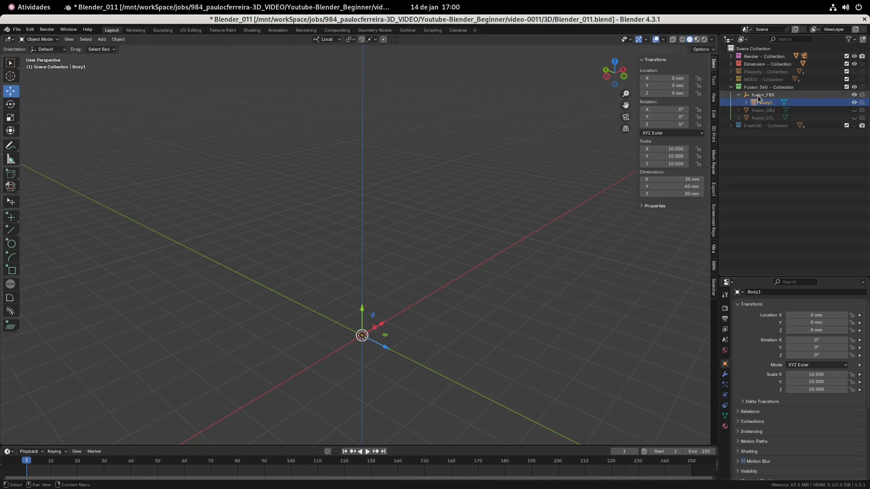
{"action": "left_click", "coordinate": [758, 95]}
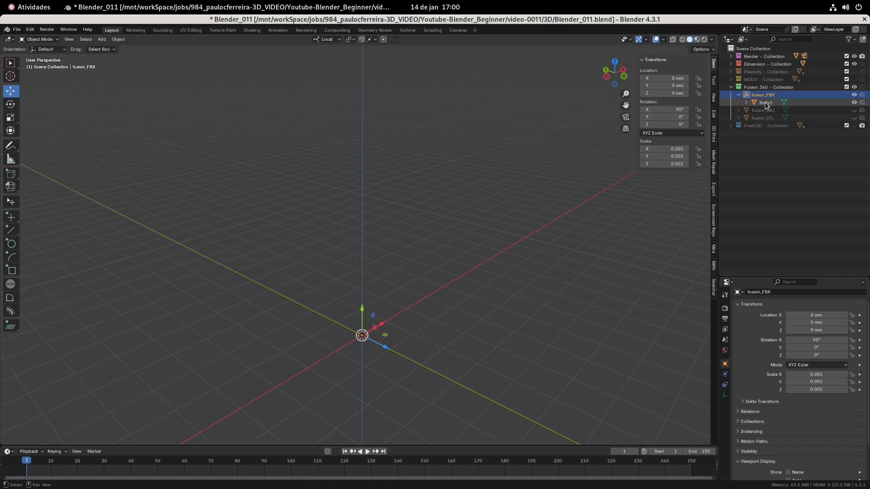
{"action": "left_click", "coordinate": [764, 103]}
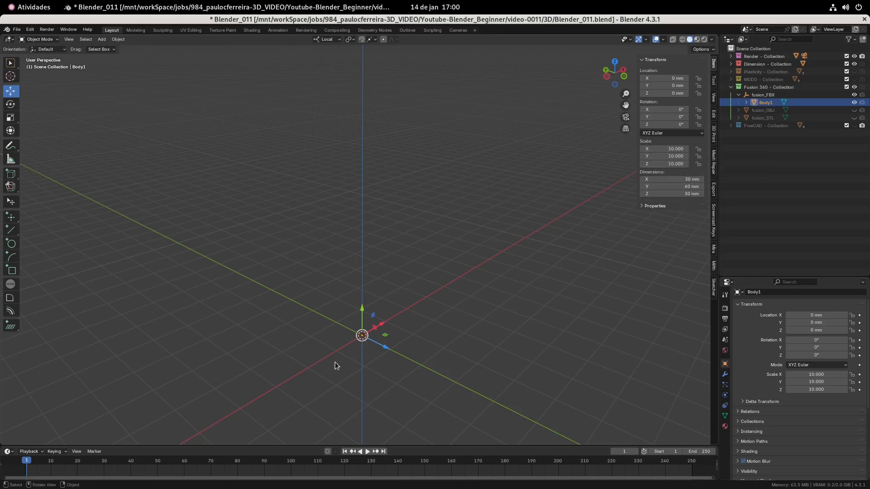
{"action": "left_click", "coordinate": [762, 95]}
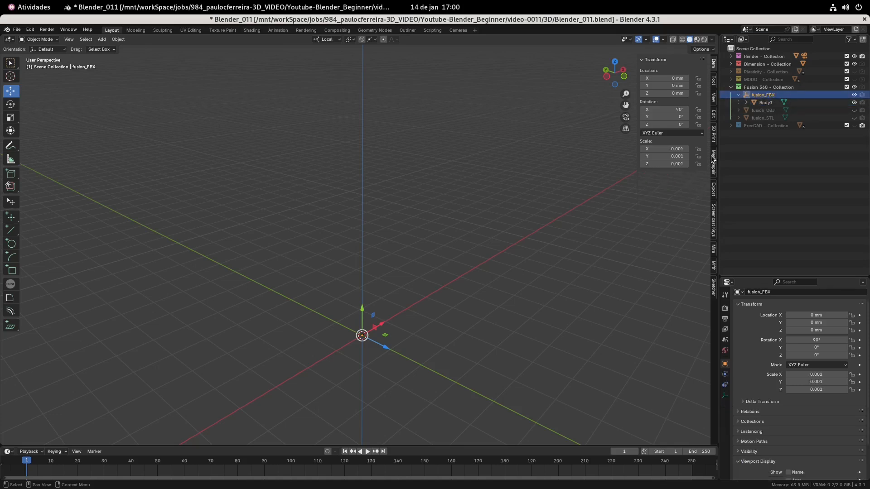
Step: Frame Body1 in the viewport, recheck its transform against the fusion_FBX empty, and collapse the fusion_FBX hierarchy
{"action": "key", "text": "KP_Decimal"}
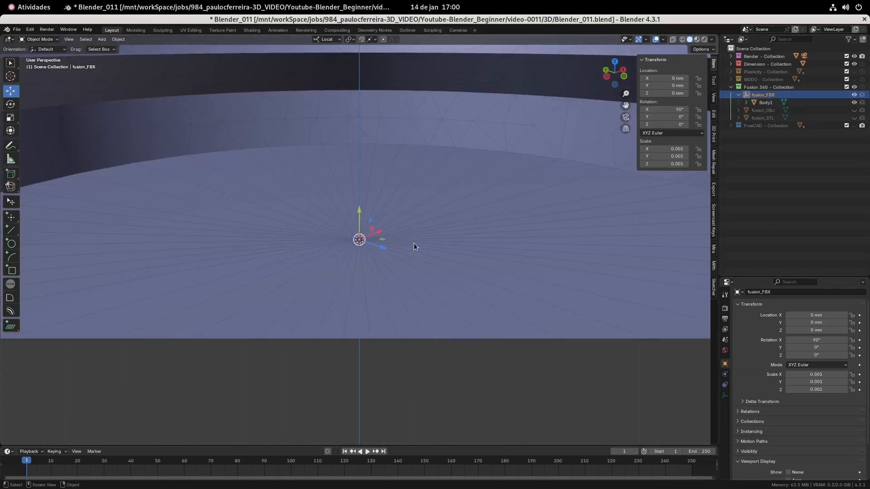
{"action": "left_click", "coordinate": [764, 102]}
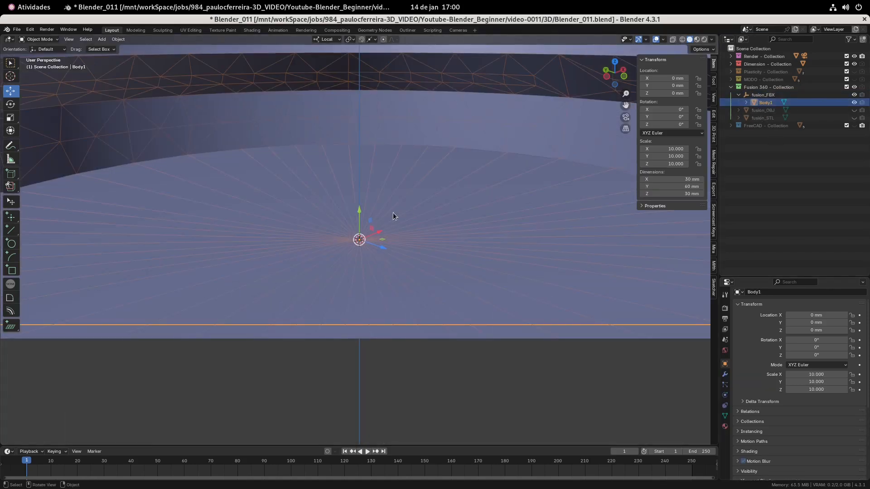
{"action": "key", "text": "KP_Decimal"}
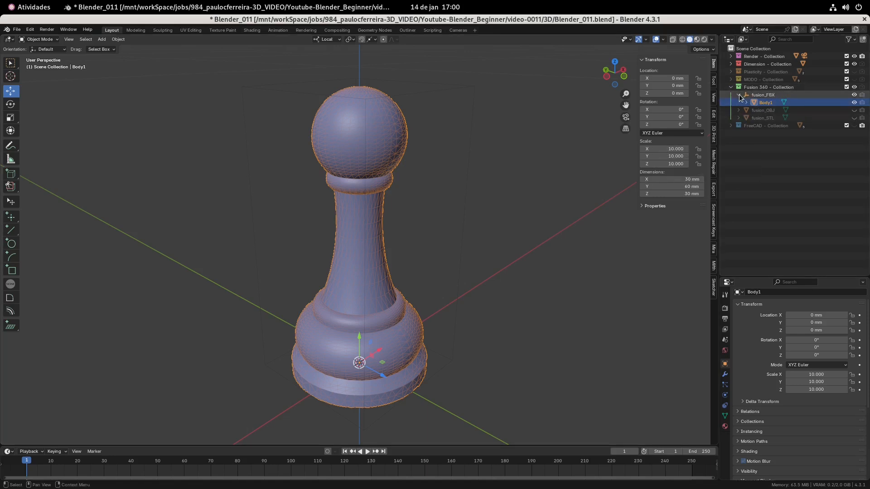
{"action": "left_click", "coordinate": [762, 95]}
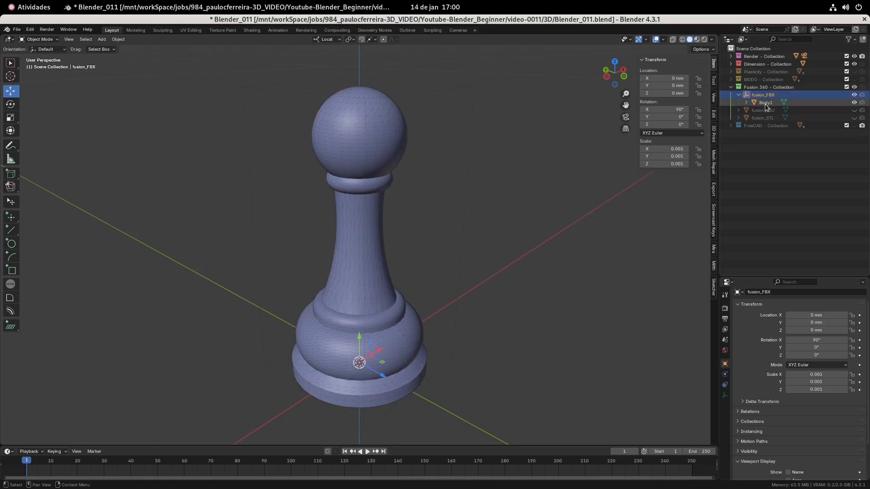
{"action": "left_click", "coordinate": [738, 95]}
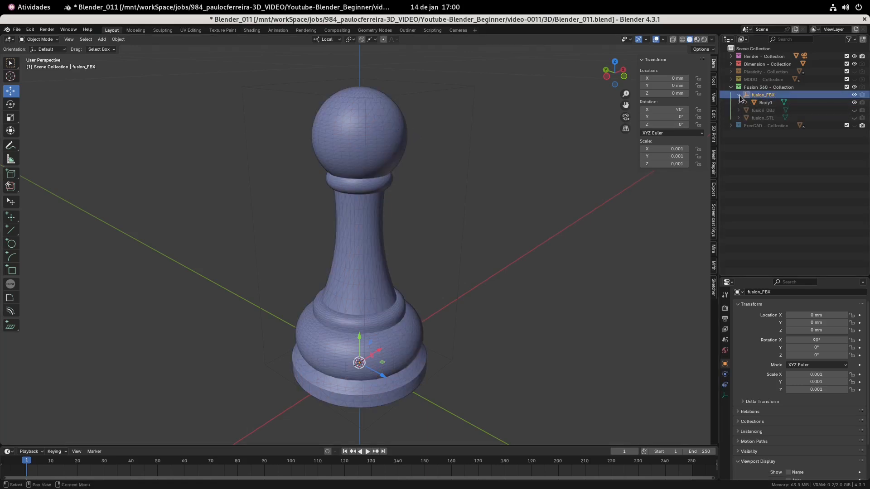
Step: Hide the fusion_FBX empty, show and select fusion_OBJ, and examine its rotation and dimensions up close
{"action": "left_click", "coordinate": [854, 95]}
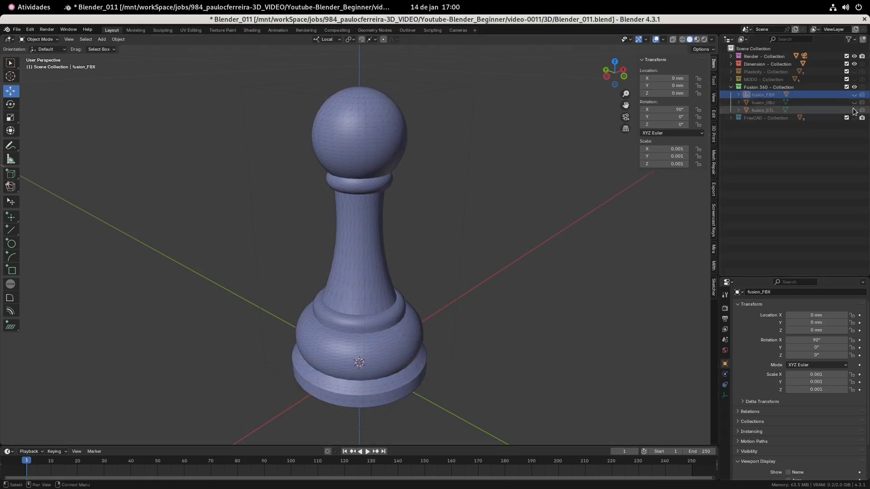
{"action": "left_click", "coordinate": [854, 102]}
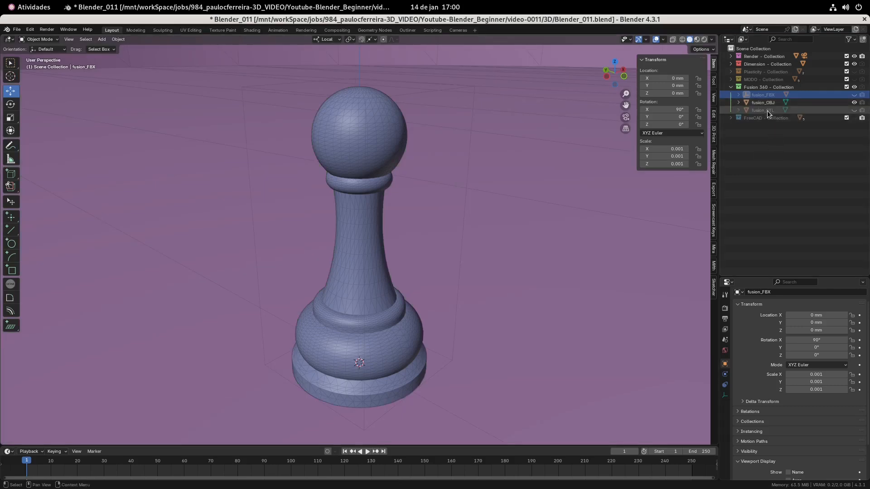
{"action": "left_click", "coordinate": [763, 102]}
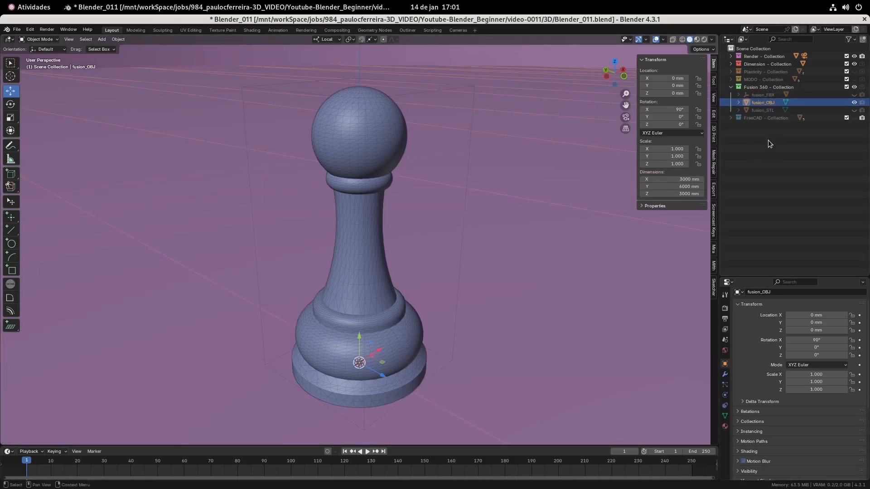
{"action": "scroll", "coordinate": [497, 251], "scroll_direction": "down", "scroll_amount": 10}
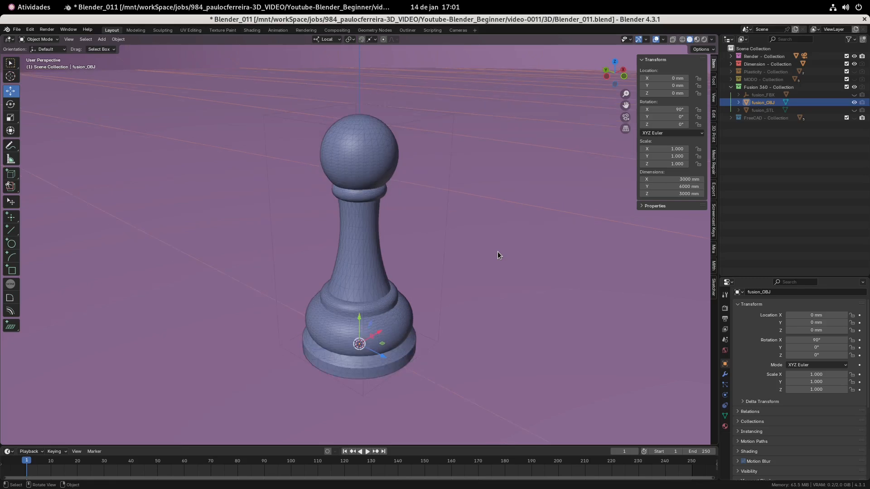
{"action": "key", "text": "KP_Decimal"}
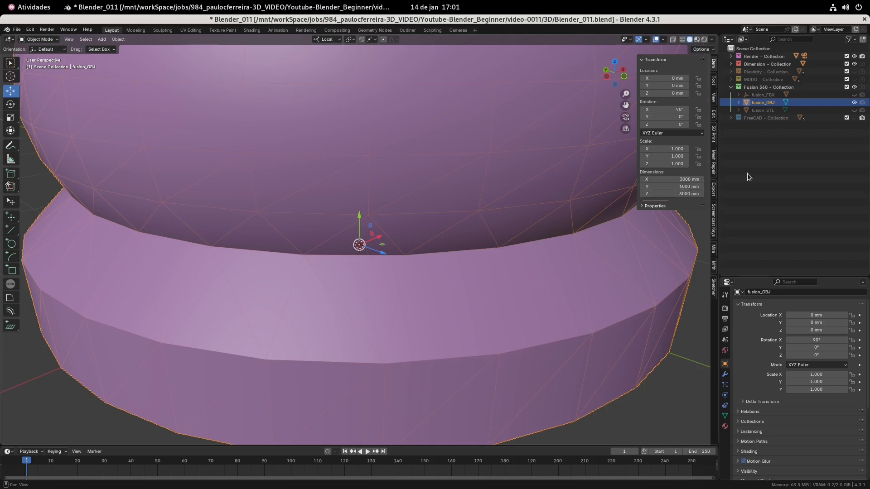
Step: Show fusion_STL instead of fusion_OBJ, select it and examine its dimensions and orientation with the whole pawn in view
{"action": "left_click", "coordinate": [855, 102]}
{"action": "left_click", "coordinate": [854, 110]}
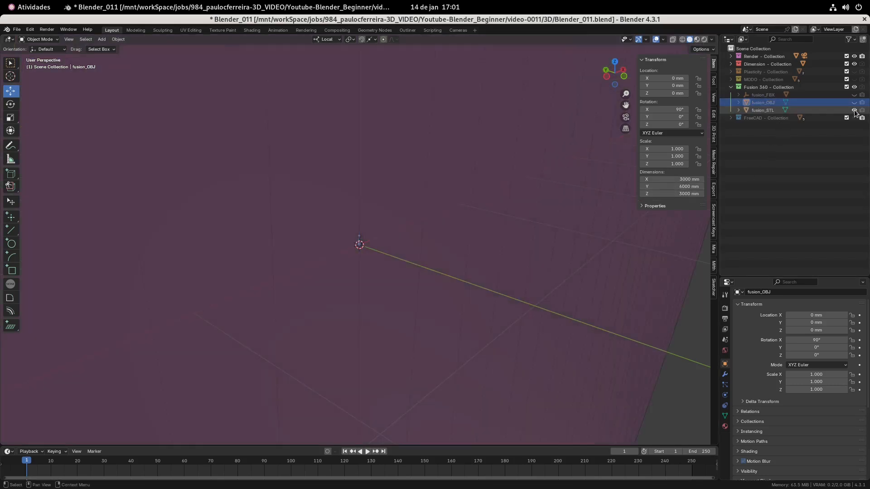
{"action": "left_click", "coordinate": [760, 111]}
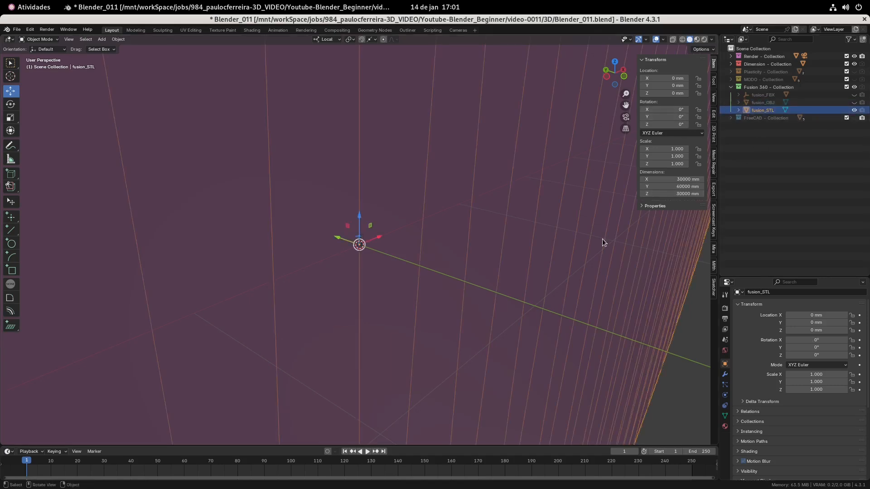
{"action": "scroll", "coordinate": [455, 259], "scroll_direction": "down", "scroll_amount": 3}
{"action": "scroll", "coordinate": [455, 259], "scroll_direction": "down", "scroll_amount": 3}
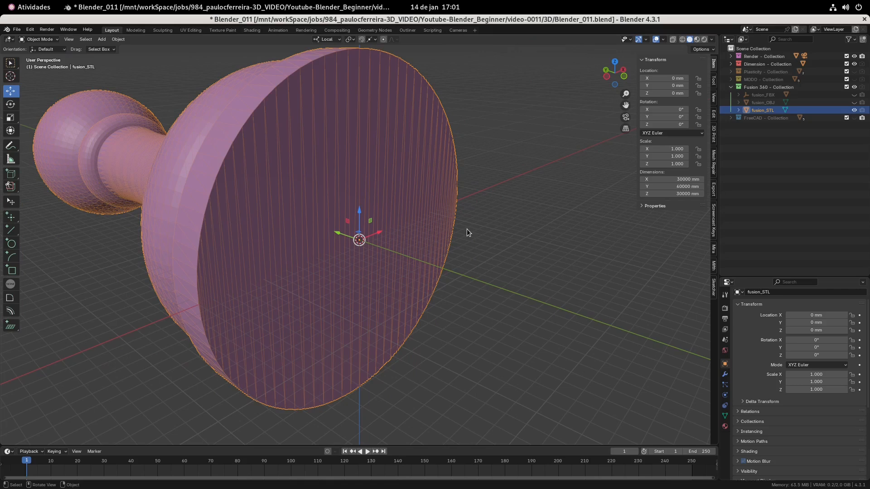
{"action": "left_click", "coordinate": [680, 187]}
{"action": "key", "text": "Escape"}
{"action": "middle_click_drag", "start_coordinate": [480, 214], "coordinate": [552, 243]}
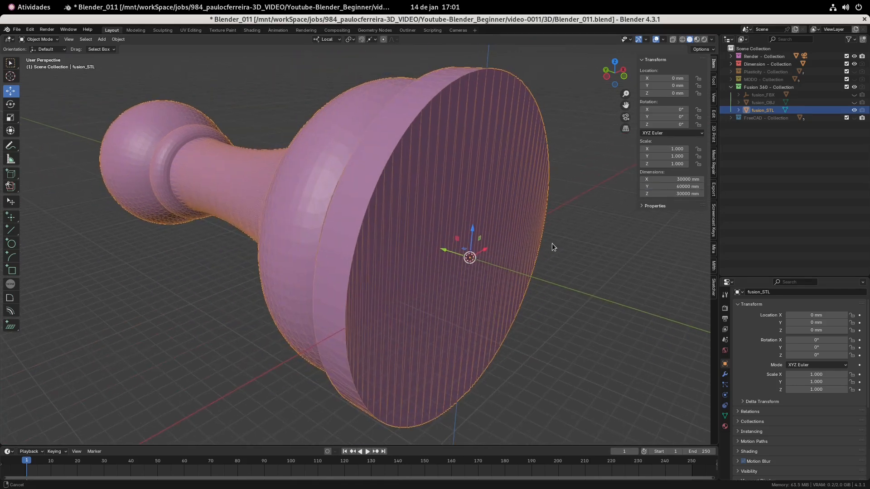
Step: Hide fusion_STL and show fusion_OBJ again to compare its size and orientation
{"action": "left_click", "coordinate": [854, 110]}
{"action": "left_click", "coordinate": [854, 102]}
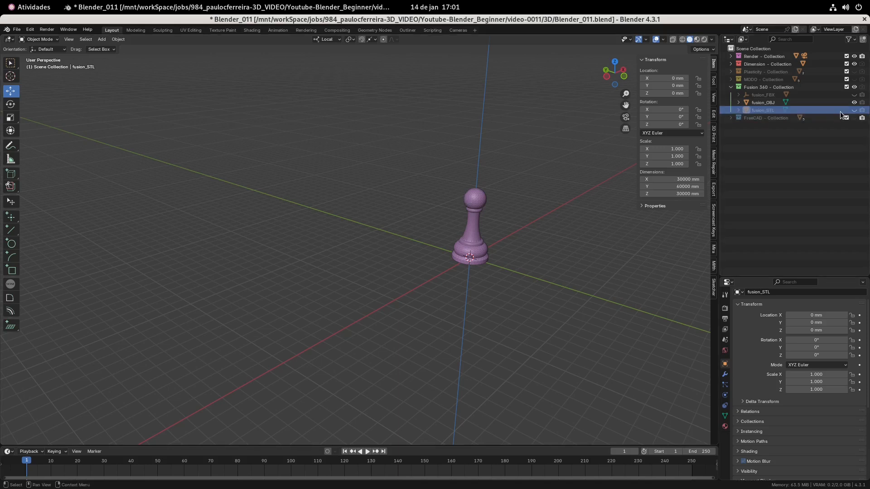
Step: Show fusion_STL instead of fusion_OBJ, select it and compare its dimensions and orientation with the notes in importacao-esclala.png
{"action": "left_click", "coordinate": [854, 103]}
{"action": "left_click", "coordinate": [854, 110]}
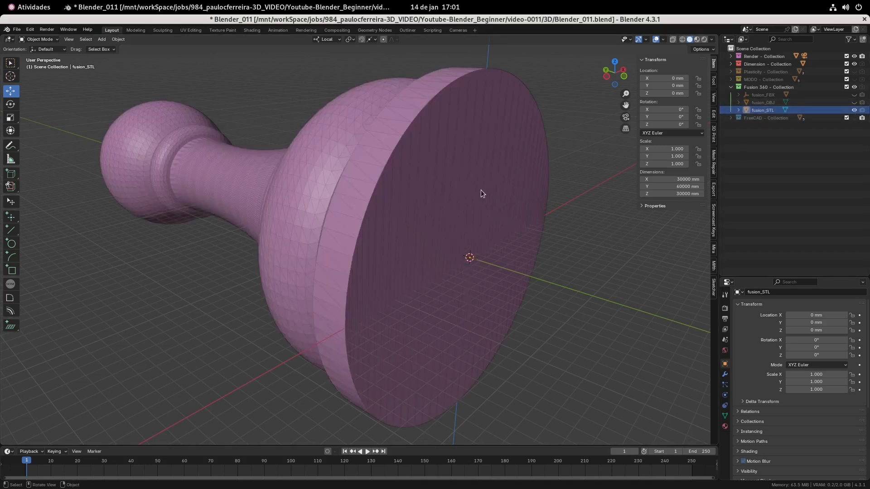
{"action": "left_click", "coordinate": [521, 150]}
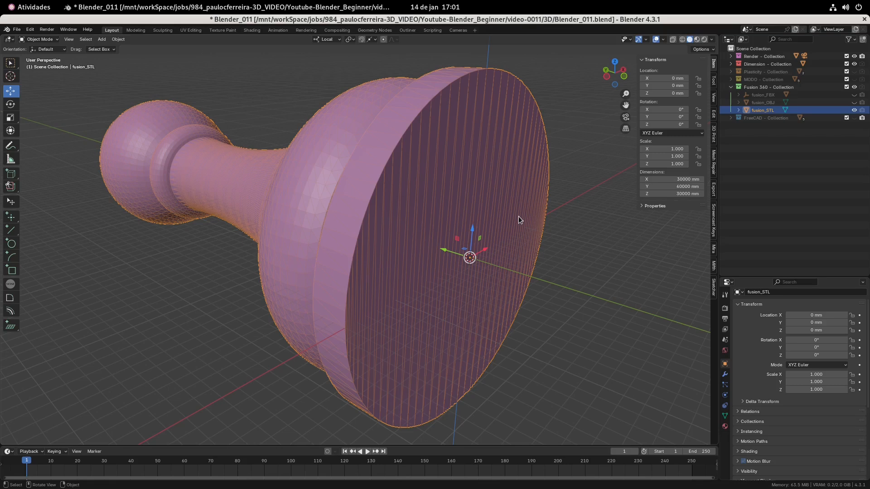
{"action": "key", "text": "alt+Tab"}
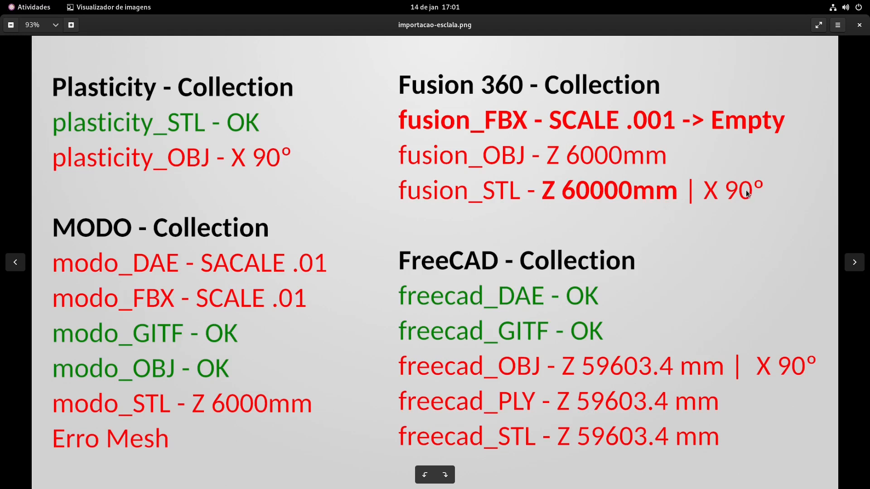
{"action": "key", "text": "alt+Tab"}
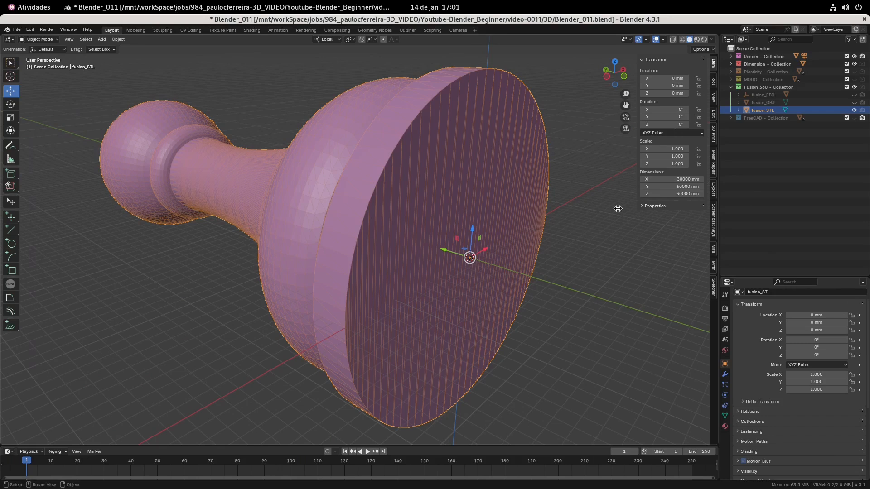
{"action": "key", "text": "alt+Tab"}
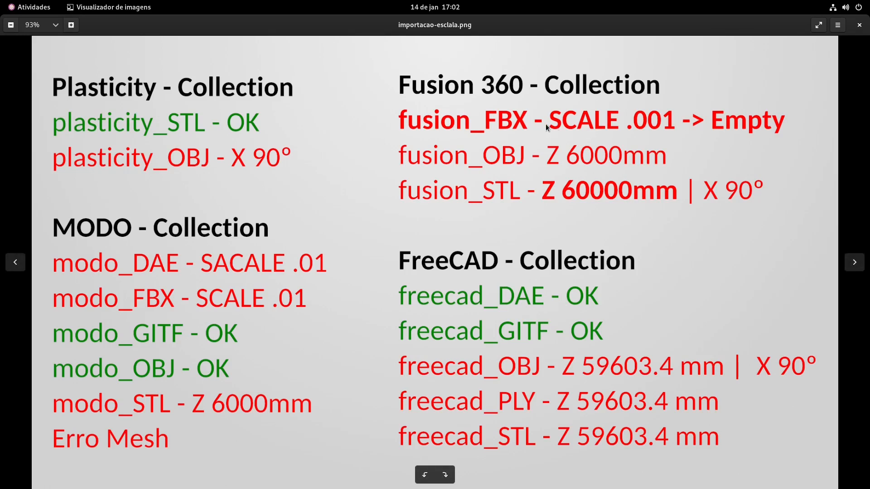
{"action": "key", "text": "ctrl+w"}
{"action": "key", "text": "alt+Tab"}
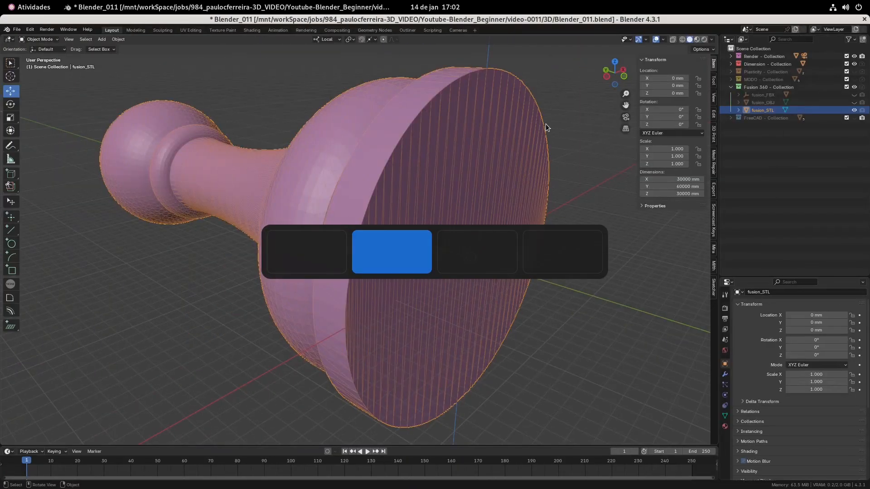
Step: Hide fusion_STL and the collapsed Fusion 360 collection, and show the FreeCAD collection with its objects expanded
{"action": "left_click", "coordinate": [854, 110]}
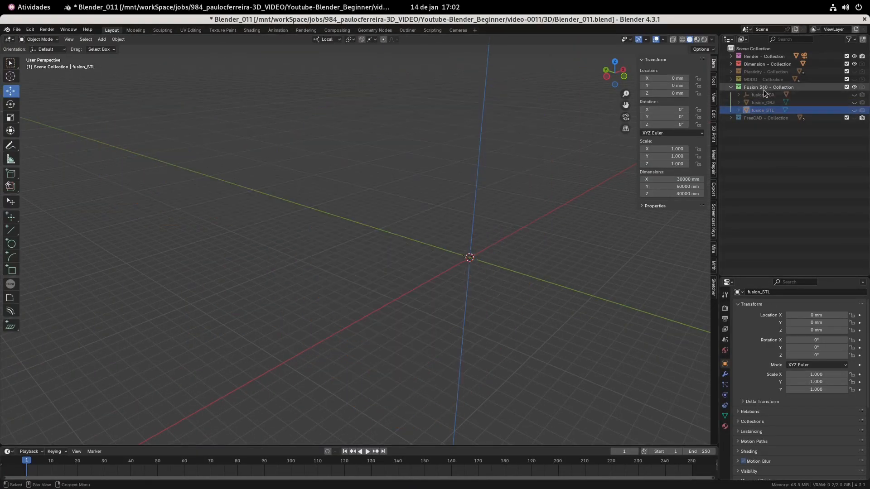
{"action": "left_click", "coordinate": [730, 87]}
{"action": "left_click", "coordinate": [854, 87]}
{"action": "left_click", "coordinate": [854, 95]}
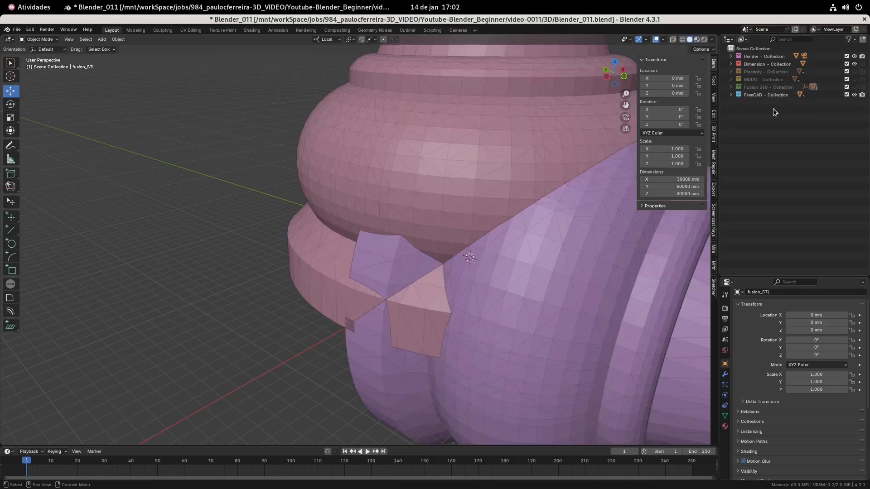
{"action": "left_click", "coordinate": [730, 95]}
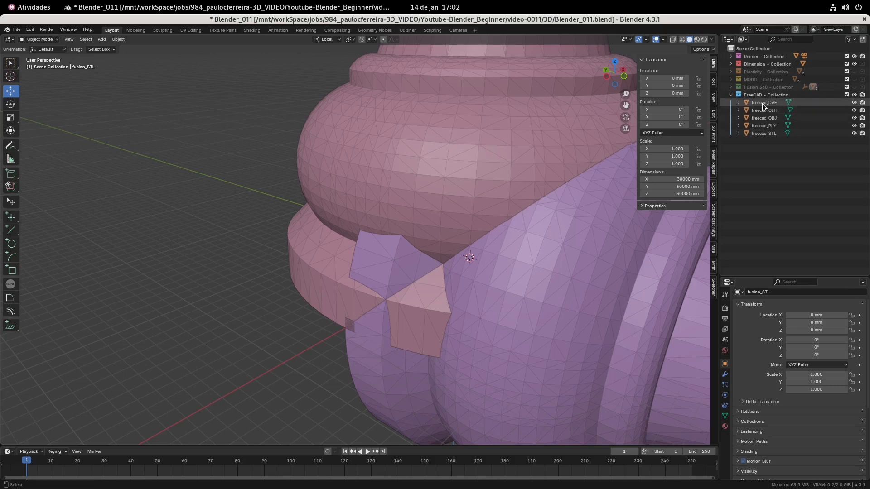
Step: Reopen importacao-esclala.png to read the FreeCAD notes, and check the transforms of freecad_DAE and freecad_GITF
{"action": "key", "text": "alt+Tab"}
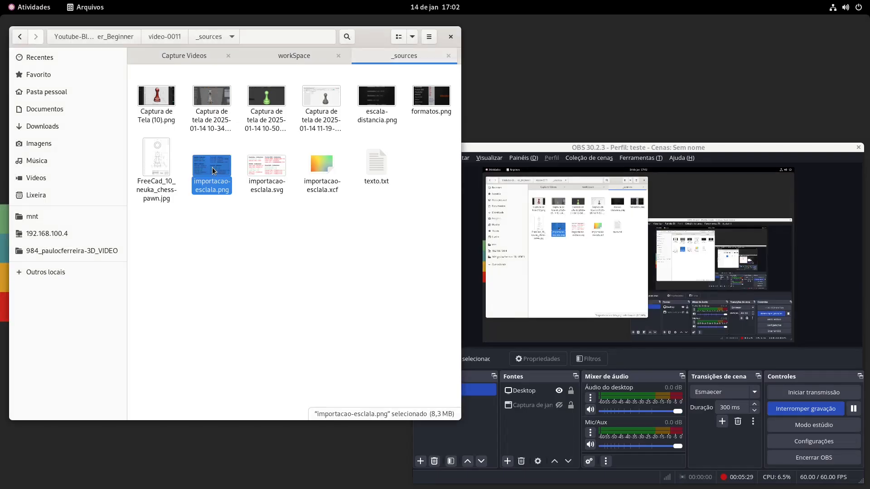
{"action": "double_click", "coordinate": [212, 168]}
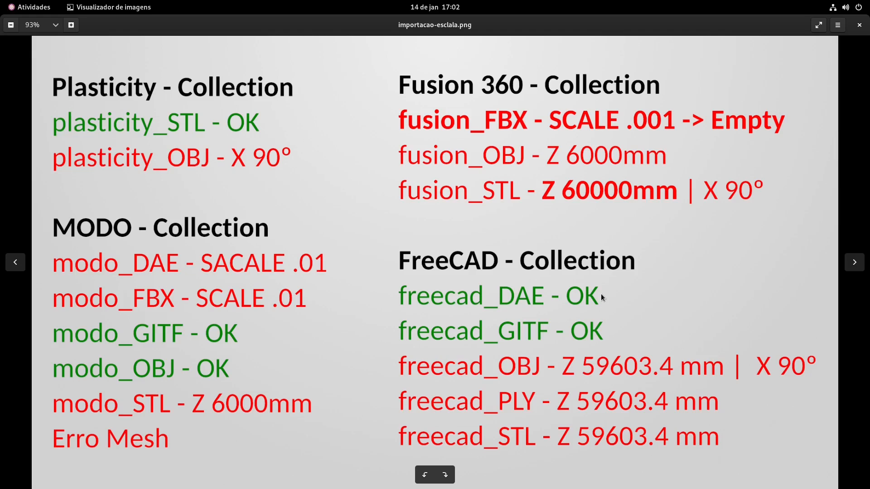
{"action": "key", "text": "alt+Tab"}
{"action": "left_click", "coordinate": [779, 102]}
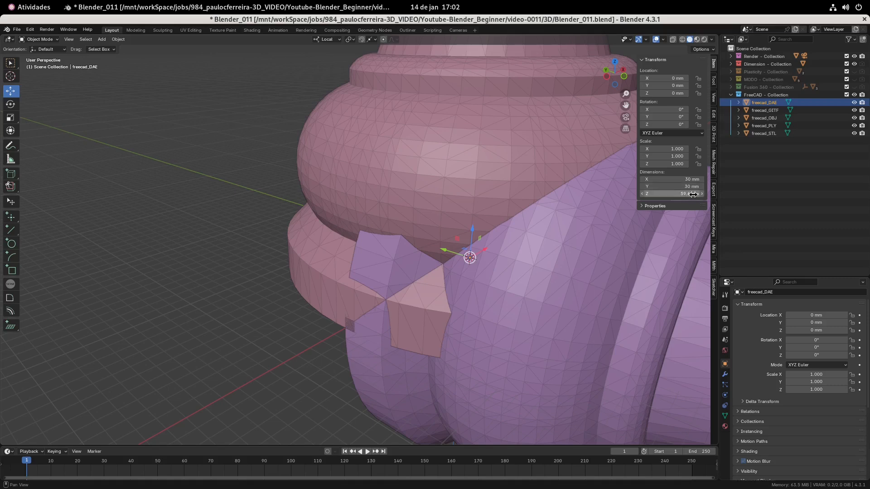
{"action": "left_click", "coordinate": [773, 113]}
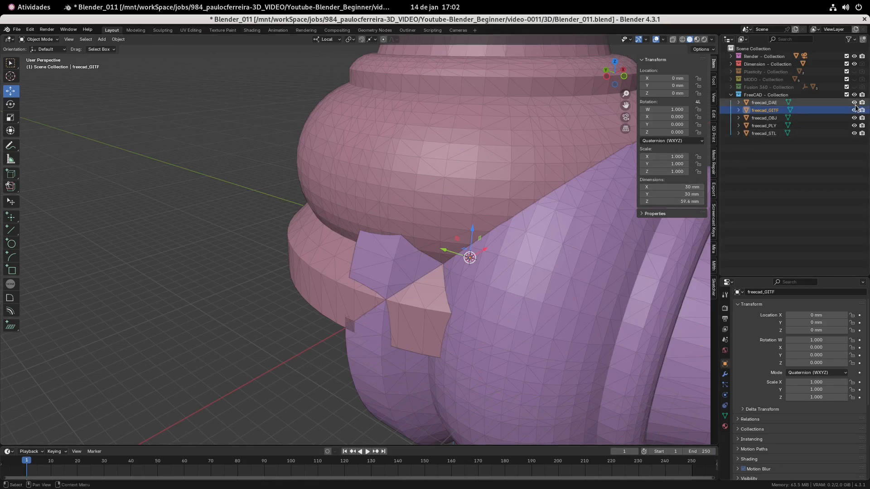
Step: Select freecad_OBJ, examine its rotation and dimensions with the whole lying pawn in view, and compare them with the import notes
{"action": "left_click", "coordinate": [761, 117]}
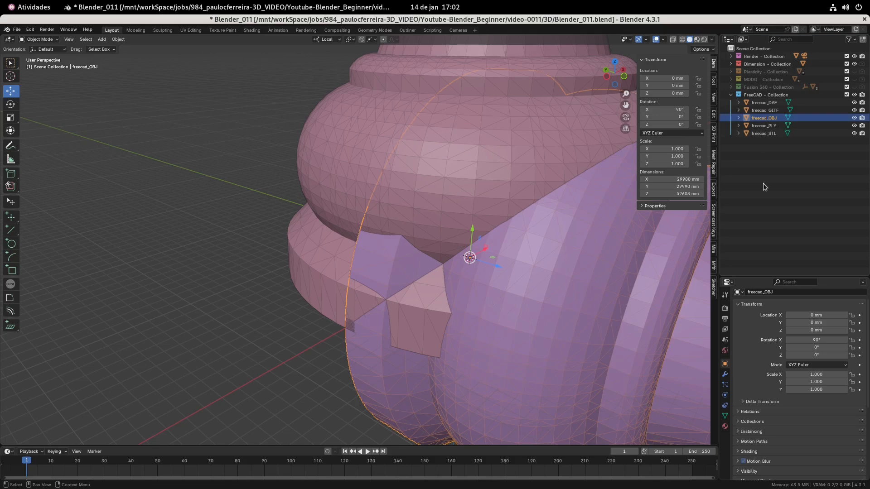
{"action": "scroll", "coordinate": [466, 274], "scroll_direction": "down", "scroll_amount": 3}
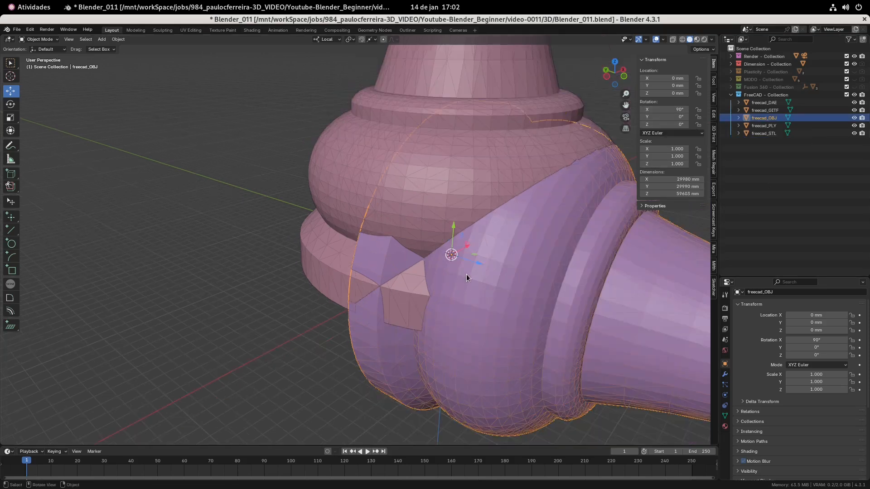
{"action": "scroll", "coordinate": [466, 274], "scroll_direction": "down", "scroll_amount": 3}
{"action": "middle_click_drag", "start_coordinate": [427, 280], "coordinate": [335, 282]}
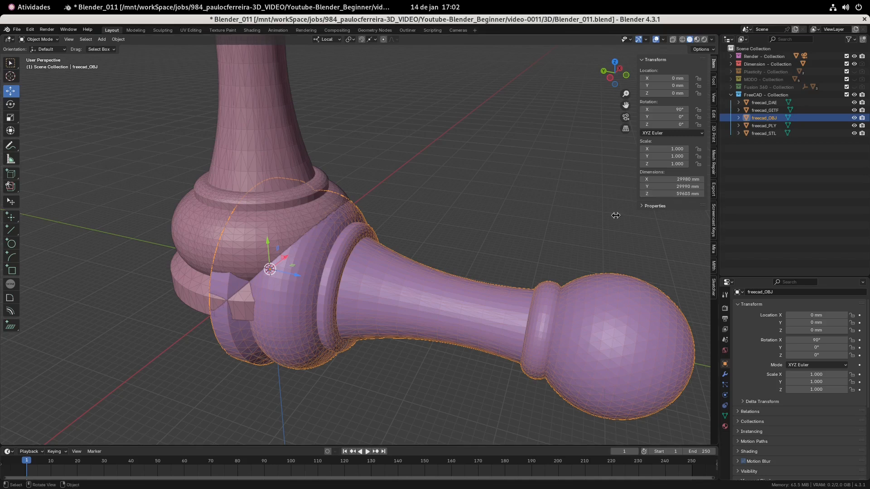
{"action": "key", "text": "ctrl+alt+Right"}
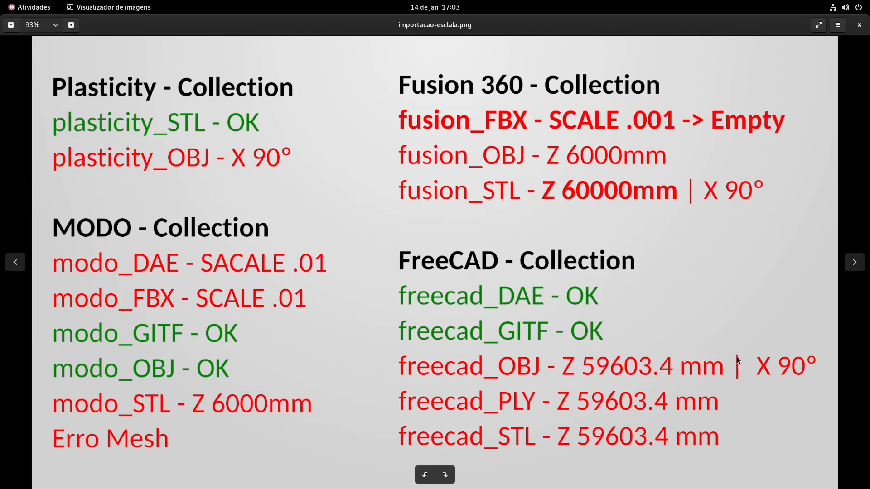
{"action": "key", "text": "alt+Tab"}
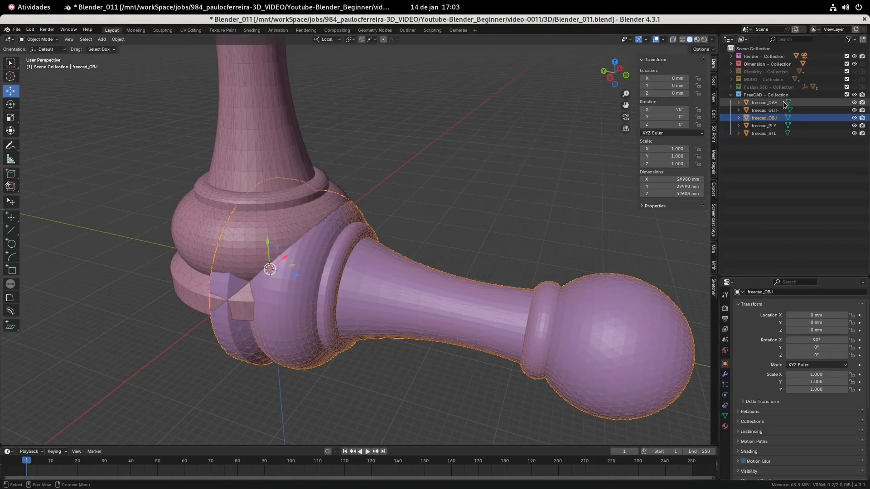
Step: Collapse the FreeCAD collection, review the import notes, and deselect everything with both FreeCAD pawns in view
{"action": "left_click", "coordinate": [730, 95]}
{"action": "key", "text": "alt+Tab"}
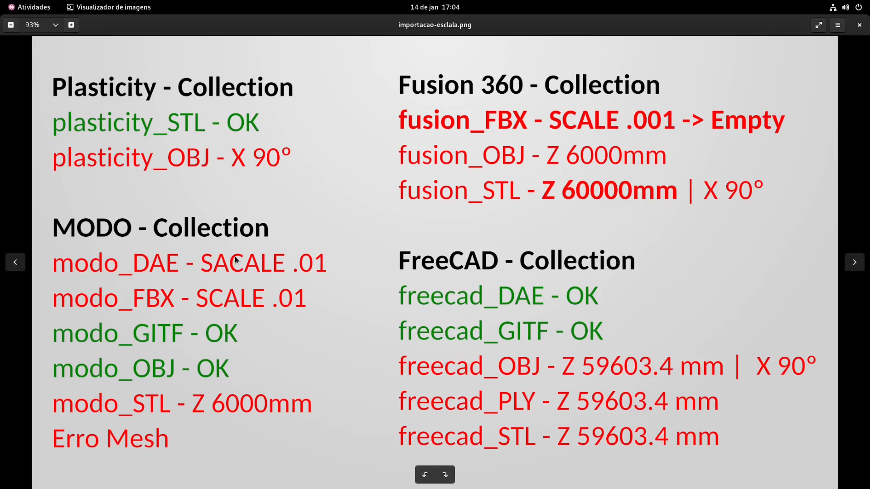
{"action": "key", "text": "alt+Tab"}
{"action": "middle_click_drag", "start_coordinate": [378, 263], "coordinate": [378, 232]}
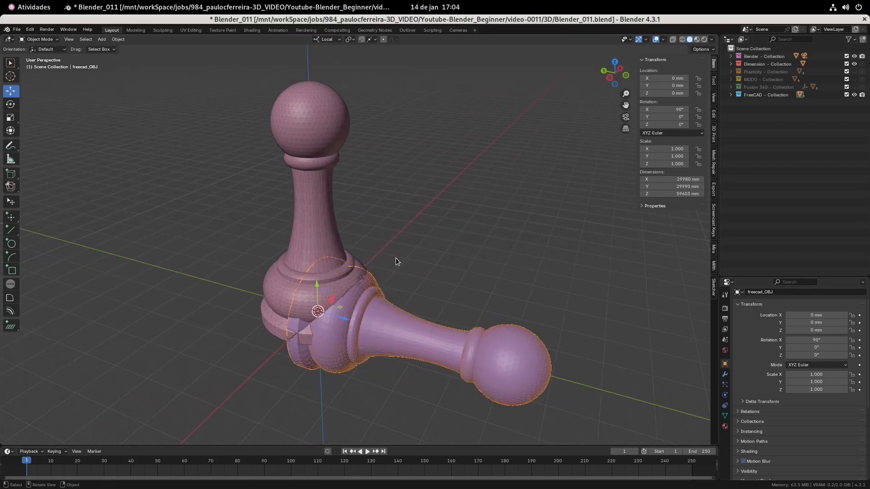
{"action": "left_click", "coordinate": [459, 209]}
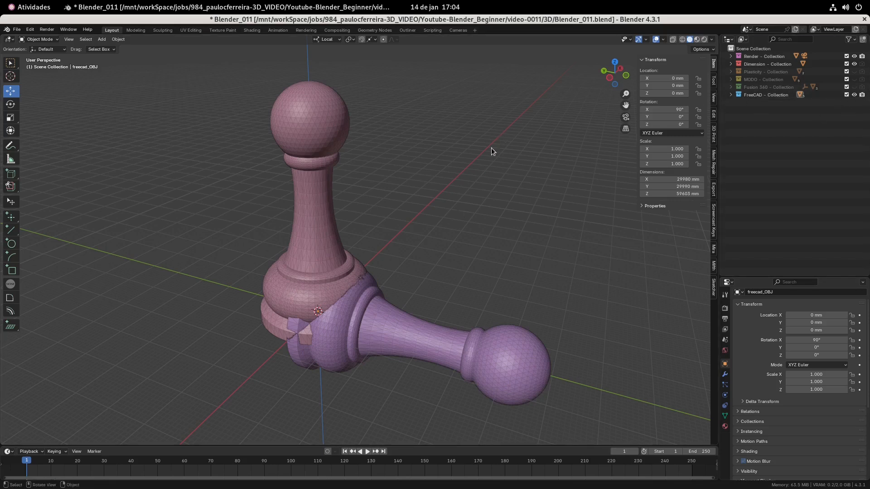
Step: Enable the Face Orientation overlay and set the viewport shading color to Material
{"action": "left_click", "coordinate": [664, 39]}
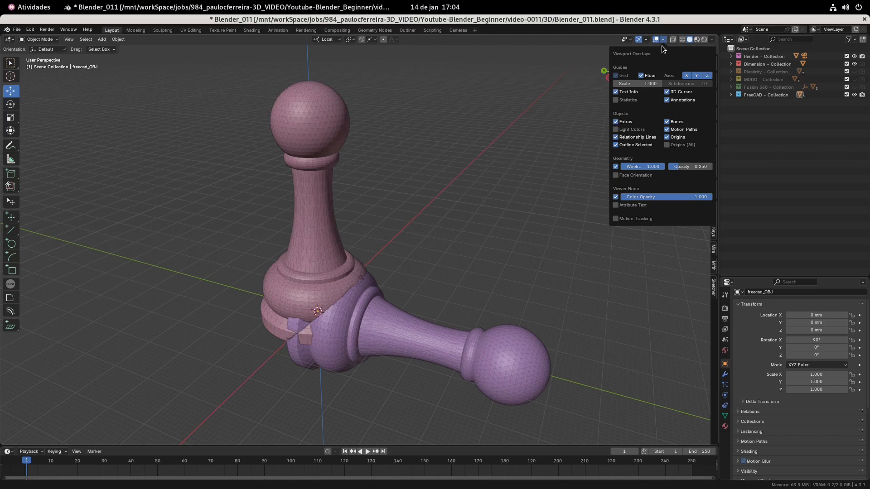
{"action": "left_click", "coordinate": [646, 40]}
{"action": "left_click", "coordinate": [663, 40]}
{"action": "left_click", "coordinate": [615, 175]}
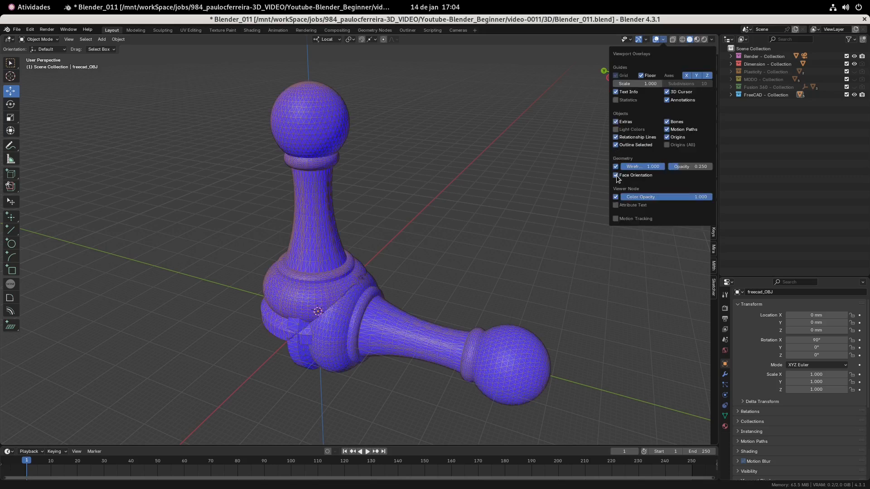
{"action": "left_click", "coordinate": [712, 39]}
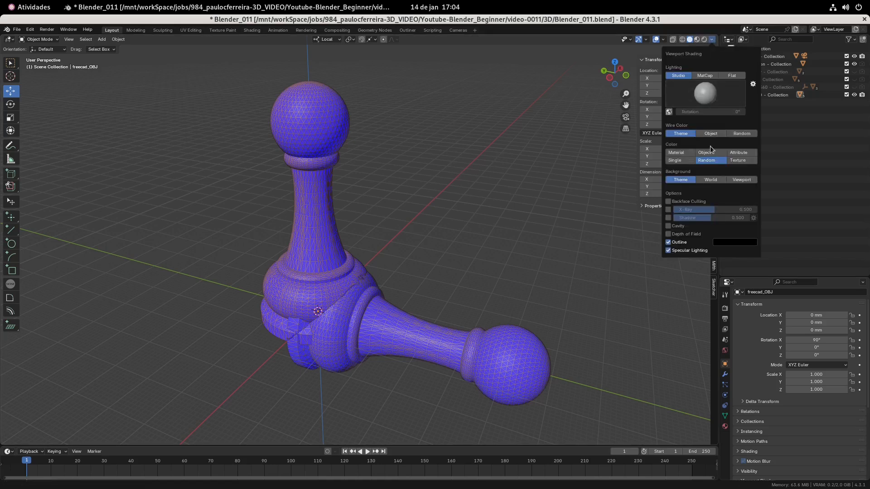
{"action": "left_click", "coordinate": [676, 153]}
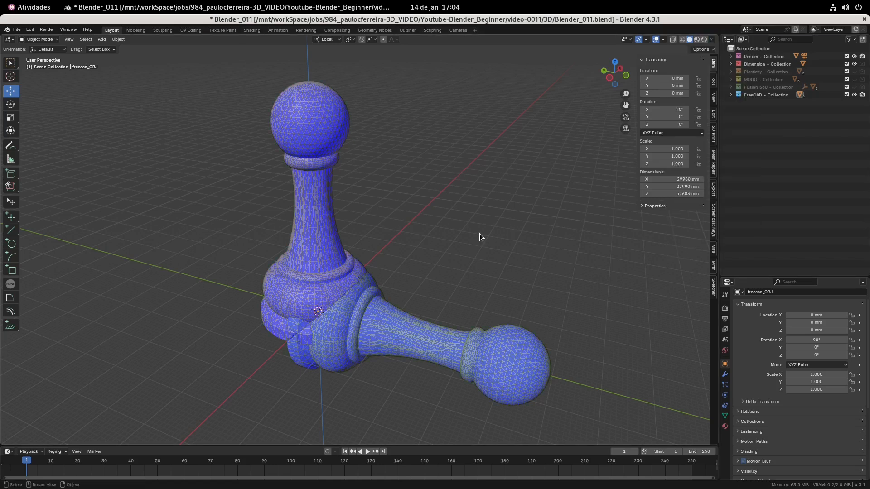
Step: Examine the FreeCAD pawns' face orientation from outside and inside, and check the modifiers of freecad_OBJ
{"action": "middle_click_drag", "start_coordinate": [458, 304], "coordinate": [466, 250]}
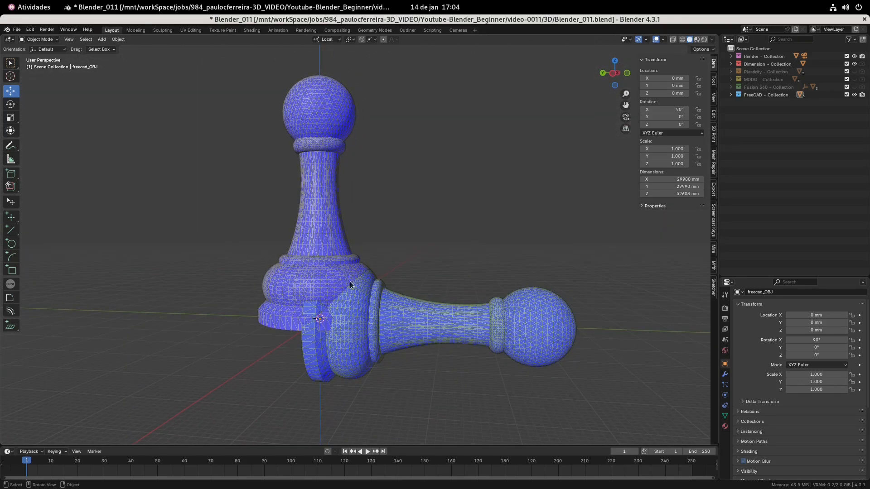
{"action": "middle_click_drag", "start_coordinate": [406, 228], "coordinate": [454, 226]}
{"action": "scroll", "coordinate": [316, 258], "scroll_direction": "up", "scroll_amount": 4}
{"action": "middle_click_drag", "start_coordinate": [433, 274], "coordinate": [254, 91], "text": "shift"}
{"action": "middle_click_drag", "start_coordinate": [442, 218], "coordinate": [399, 204]}
{"action": "scroll", "coordinate": [361, 202], "scroll_direction": "up", "scroll_amount": 8}
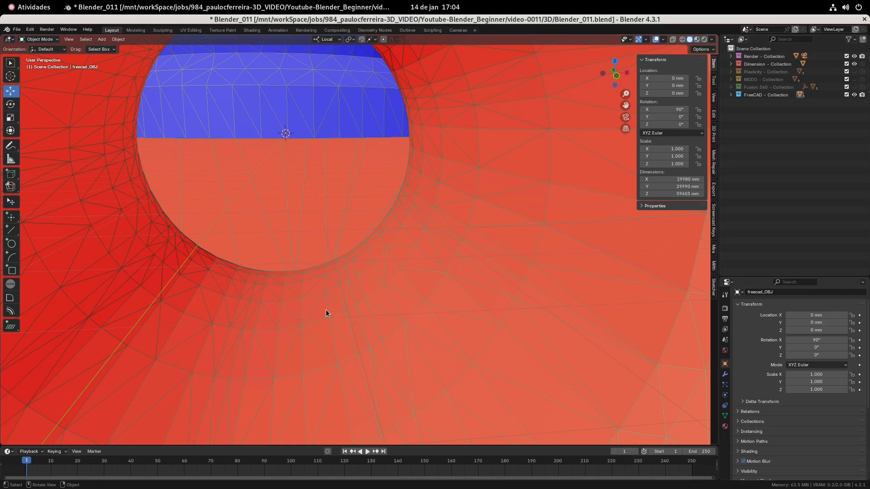
{"action": "scroll", "coordinate": [326, 309], "scroll_direction": "down", "scroll_amount": 8}
{"action": "middle_click_drag", "start_coordinate": [317, 261], "coordinate": [358, 250]}
{"action": "scroll", "coordinate": [362, 246], "scroll_direction": "down", "scroll_amount": 4}
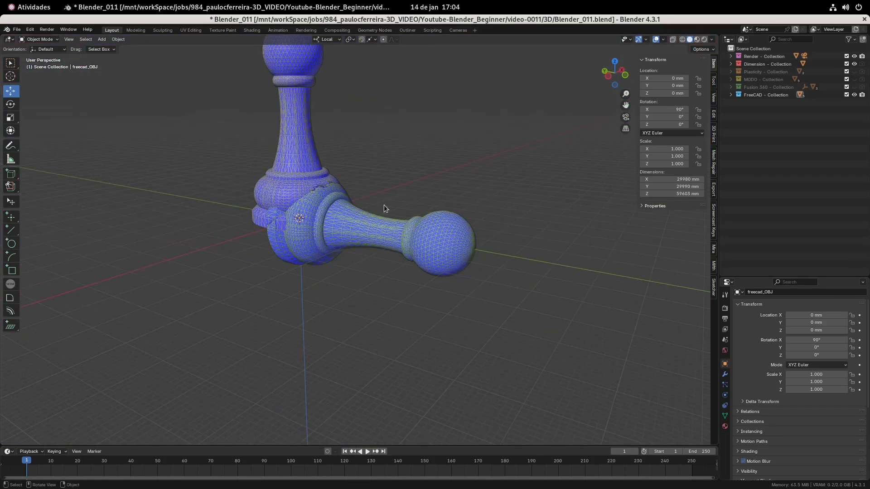
{"action": "middle_click_drag", "start_coordinate": [386, 198], "coordinate": [395, 256], "text": "shift"}
{"action": "middle_click_drag", "start_coordinate": [386, 148], "coordinate": [390, 163]}
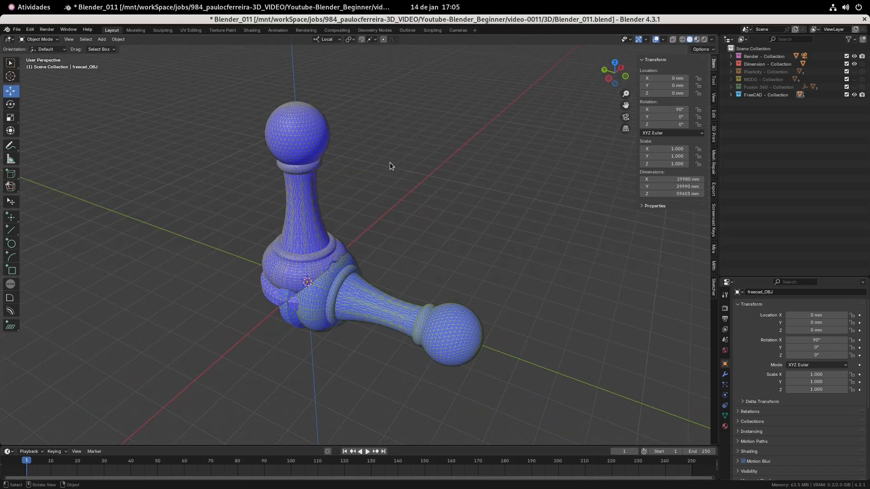
{"action": "middle_click_drag", "start_coordinate": [354, 222], "coordinate": [357, 208]}
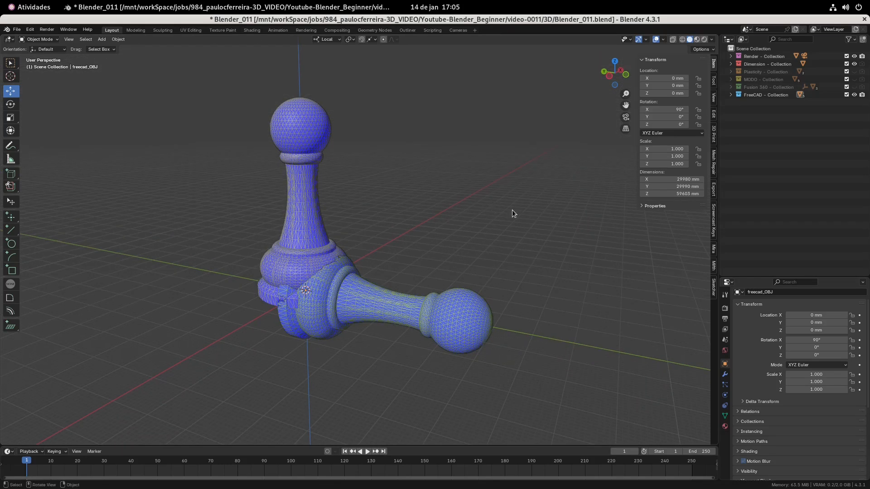
{"action": "left_click", "coordinate": [725, 374]}
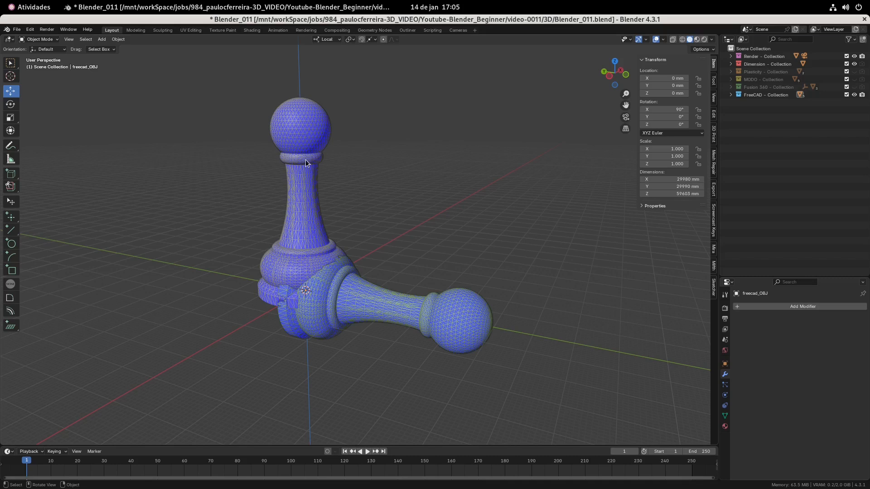
{"action": "left_click", "coordinate": [465, 314]}
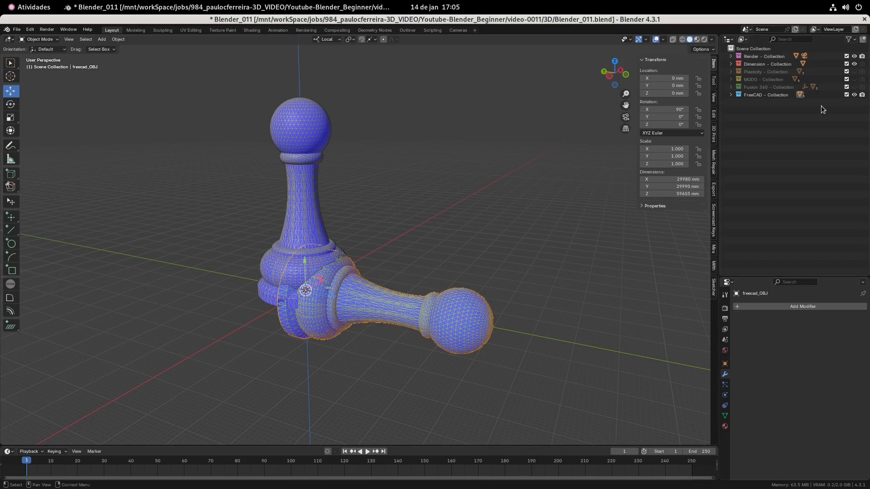
Step: Hide the FreeCAD collection and expand the Fusion 360 collection with fusion_FBX, fusion_OBJ and fusion_STL all visible
{"action": "left_click", "coordinate": [854, 95]}
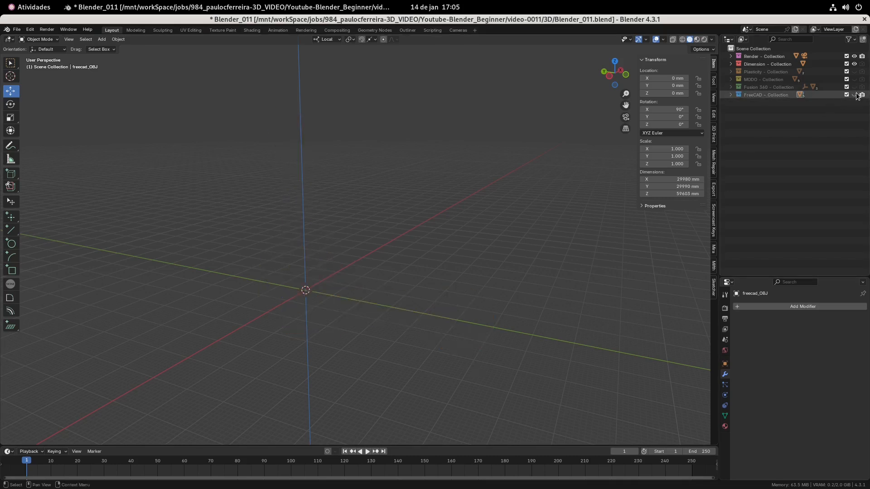
{"action": "left_click", "coordinate": [854, 87]}
{"action": "left_click", "coordinate": [731, 87]}
{"action": "left_click_drag", "start_coordinate": [854, 110], "coordinate": [855, 95]}
Step: Examine the face orientation of fusion_STL, fusion_OBJ and fusion_FBX, selecting each one in turn
{"action": "left_click", "coordinate": [802, 110]}
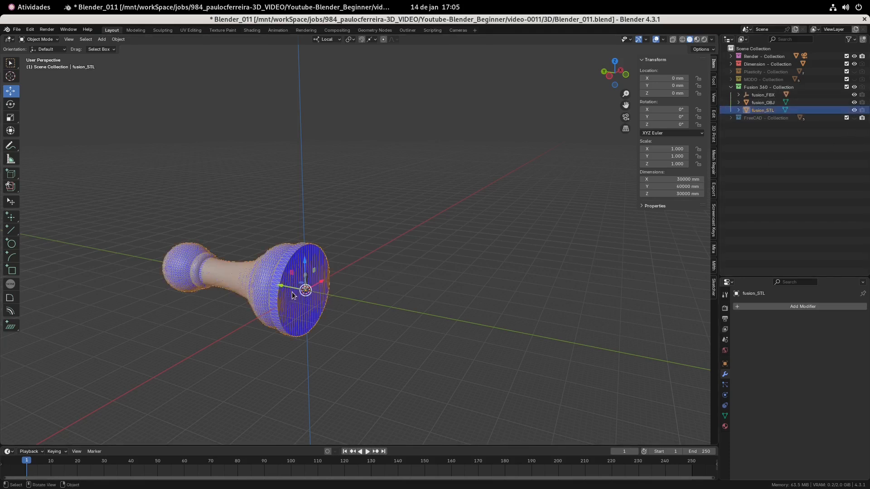
{"action": "key", "text": "KP_Decimal"}
{"action": "left_click", "coordinate": [763, 103]}
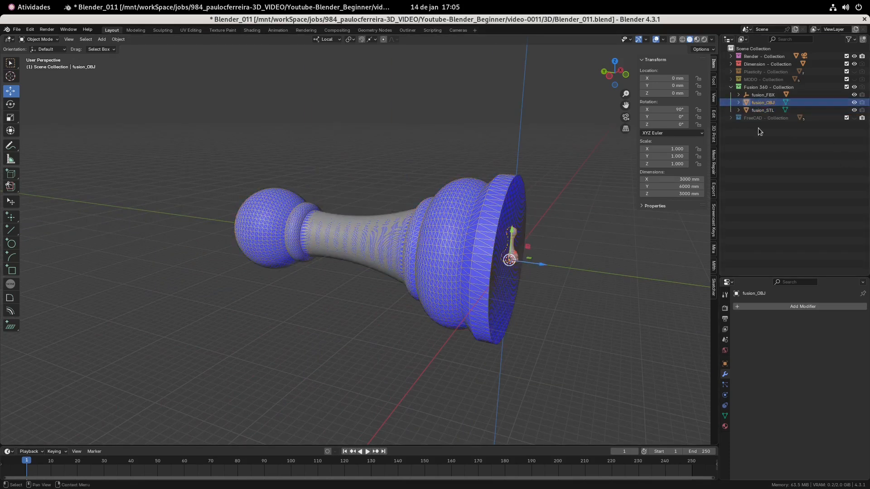
{"action": "left_click", "coordinate": [765, 95]}
Step: Collapse and hide the Fusion 360 collection, and expand the visible MODO collection with modo_DAE shown and selected
{"action": "left_click", "coordinate": [730, 87]}
{"action": "left_click", "coordinate": [854, 87]}
{"action": "left_click", "coordinate": [854, 79]}
{"action": "left_click", "coordinate": [730, 80]}
{"action": "left_click", "coordinate": [854, 87]}
{"action": "left_click", "coordinate": [766, 87]}
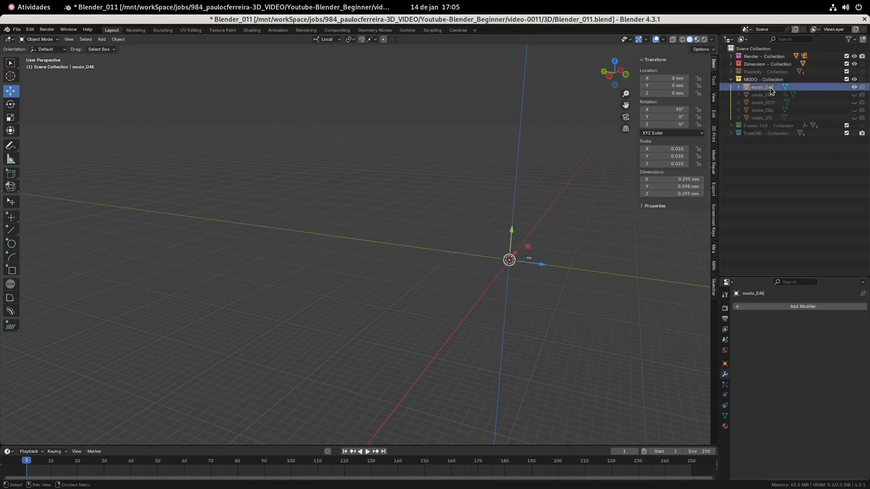
Step: Frame modo_DAE and examine its surface, checking it against the viewport overlays with and without the selection
{"action": "middle_click_drag", "start_coordinate": [535, 277], "coordinate": [501, 285]}
{"action": "key", "text": "KP_Decimal"}
{"action": "scroll", "coordinate": [344, 242], "scroll_direction": "up", "scroll_amount": 4}
{"action": "scroll", "coordinate": [345, 243], "scroll_direction": "down", "scroll_amount": 2}
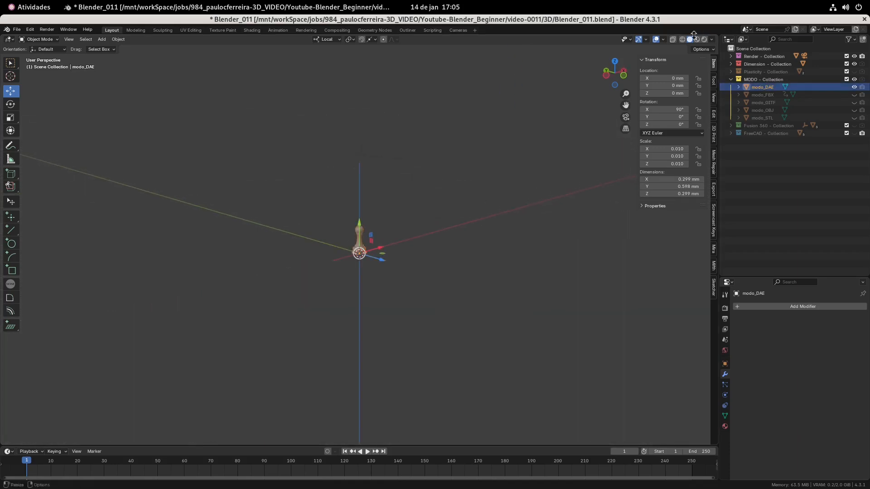
{"action": "left_click", "coordinate": [663, 40]}
{"action": "left_click", "coordinate": [468, 123]}
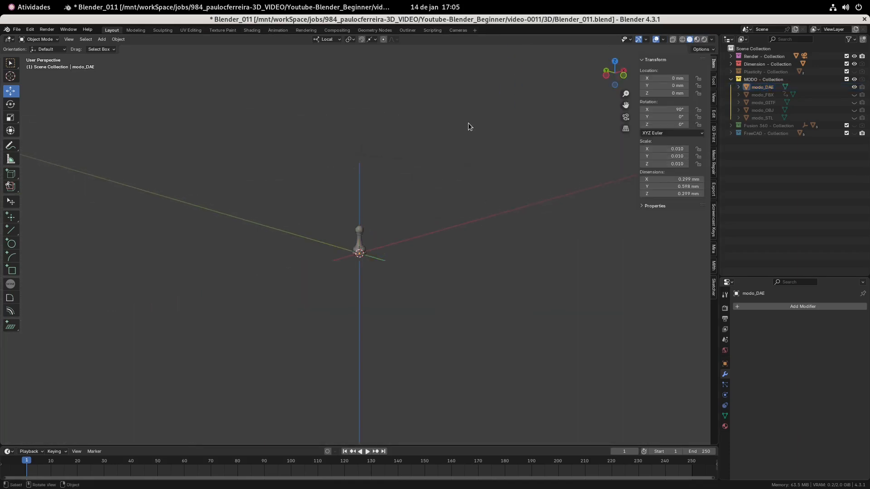
{"action": "left_click", "coordinate": [363, 232]}
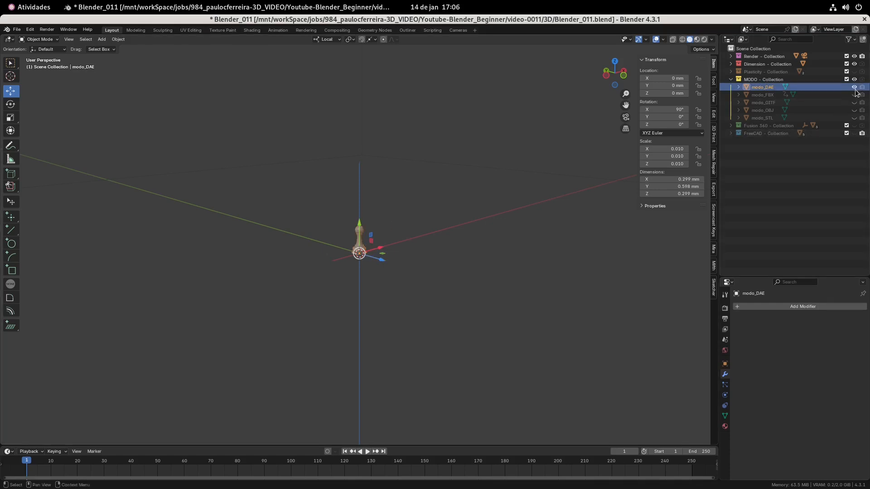
Step: Try scaling modo_DAE up by about 3.93 to inspect its face orientation, and undo the scaling
{"action": "key", "text": "s"}
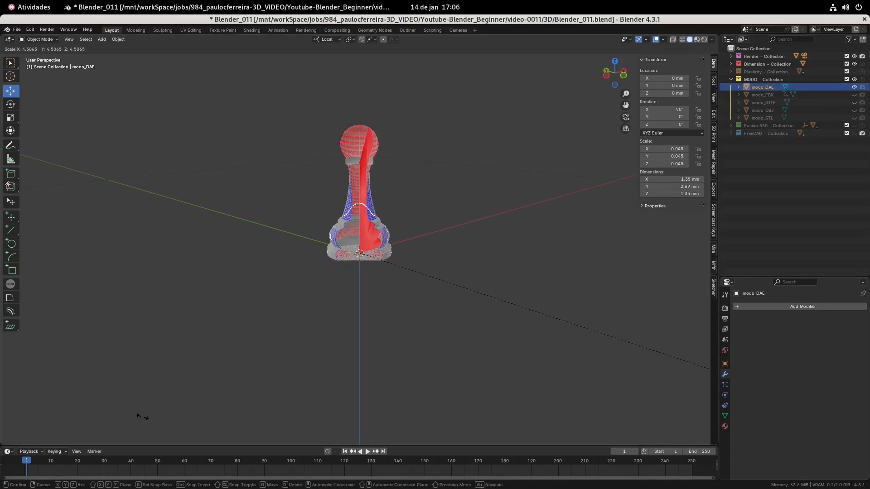
{"action": "left_click", "coordinate": [171, 396]}
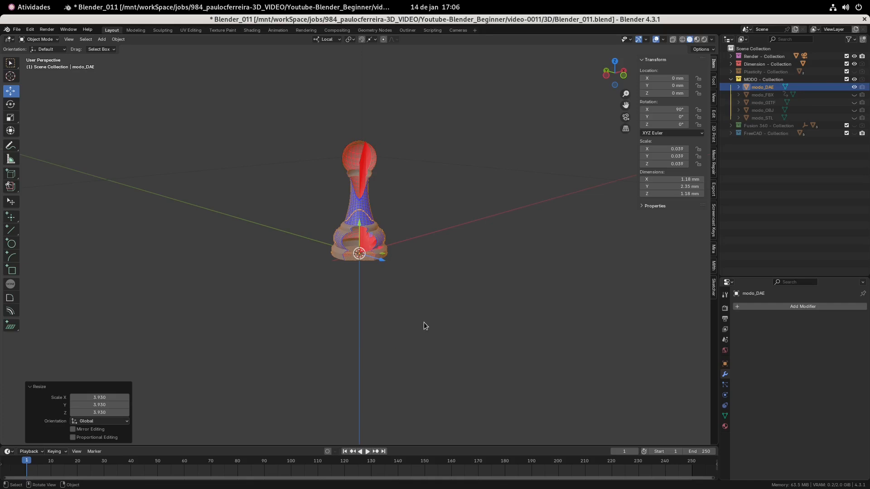
{"action": "key", "text": "ctrl+z"}
Step: Set the viewport's clip start to 1 mm, frame modo_DAE again and deselect it
{"action": "left_click", "coordinate": [714, 97]}
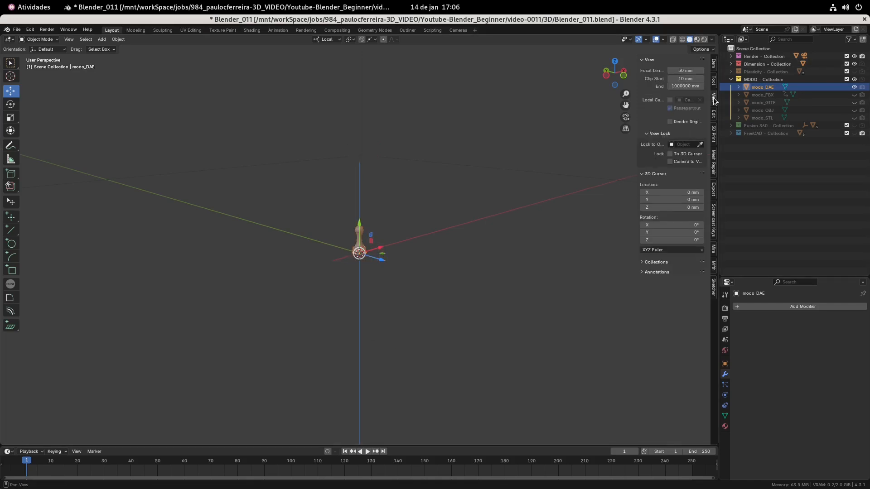
{"action": "left_click", "coordinate": [688, 78]}
{"action": "type", "text": "1"}
{"action": "key", "text": "Return"}
{"action": "key", "text": "KP_Decimal"}
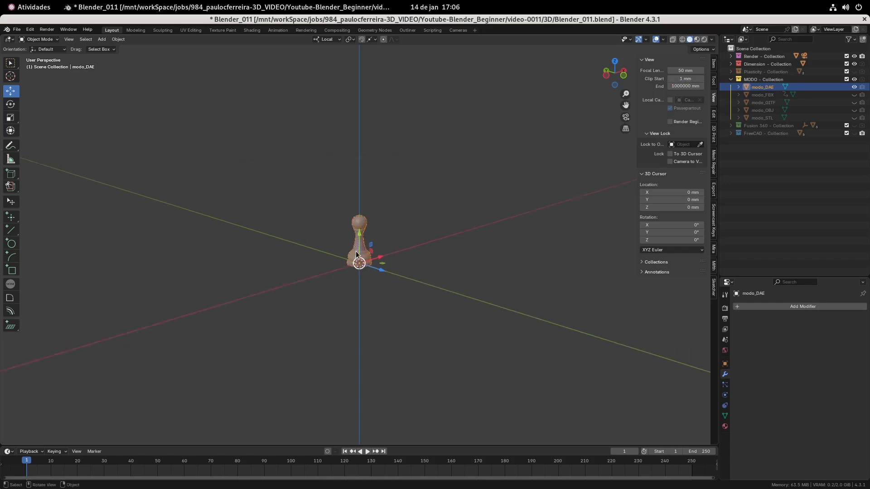
{"action": "left_click", "coordinate": [451, 234]}
Step: Hide modo_DAE, show modo_FBX instead and frame it to examine its face orientation
{"action": "left_click", "coordinate": [855, 87]}
{"action": "left_click", "coordinate": [854, 95]}
{"action": "left_click", "coordinate": [814, 93]}
{"action": "key", "text": "KP_Decimal"}
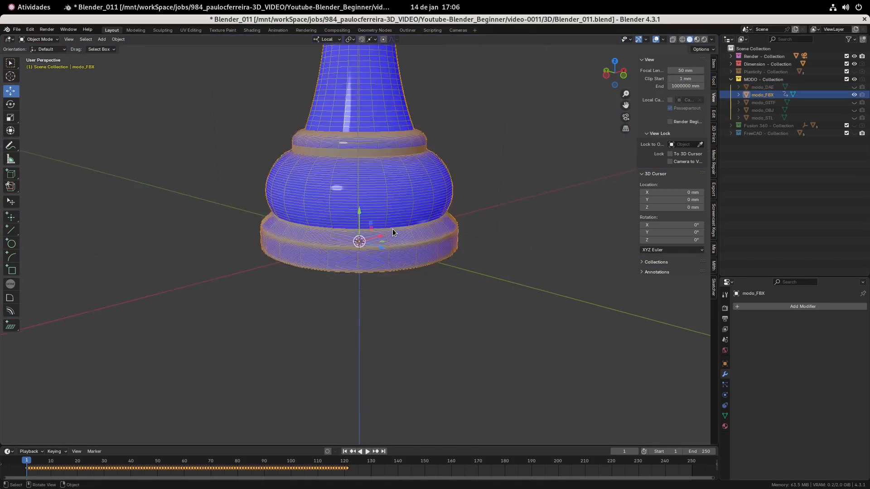
Step: Show modo_GITF, modo_OBJ and modo_STL one at a time in place of modo_FBX to examine their face orientation
{"action": "left_click", "coordinate": [854, 95]}
{"action": "left_click", "coordinate": [854, 103]}
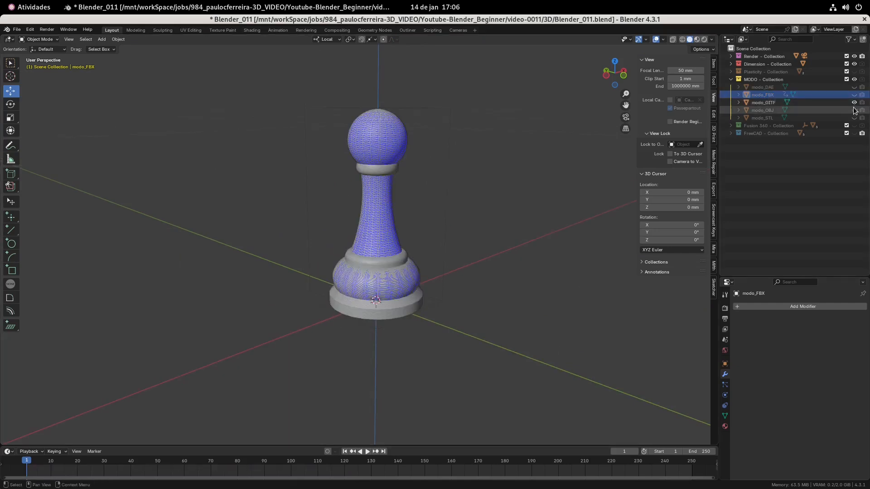
{"action": "left_click", "coordinate": [855, 103]}
{"action": "left_click", "coordinate": [854, 111]}
{"action": "left_click", "coordinate": [854, 110]}
{"action": "left_click", "coordinate": [854, 117]}
{"action": "scroll", "coordinate": [445, 240], "scroll_direction": "down", "scroll_amount": 8}
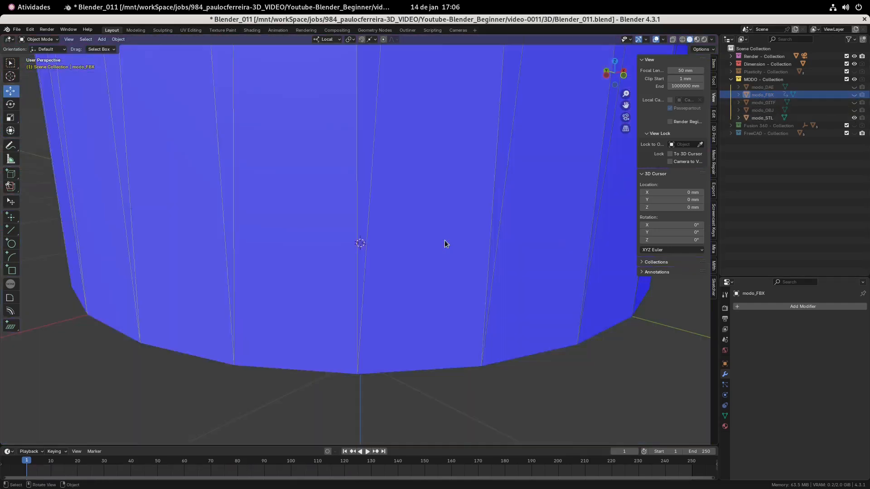
{"action": "scroll", "coordinate": [408, 186], "scroll_direction": "down", "scroll_amount": 3}
{"action": "middle_click_drag", "start_coordinate": [404, 208], "coordinate": [393, 188]}
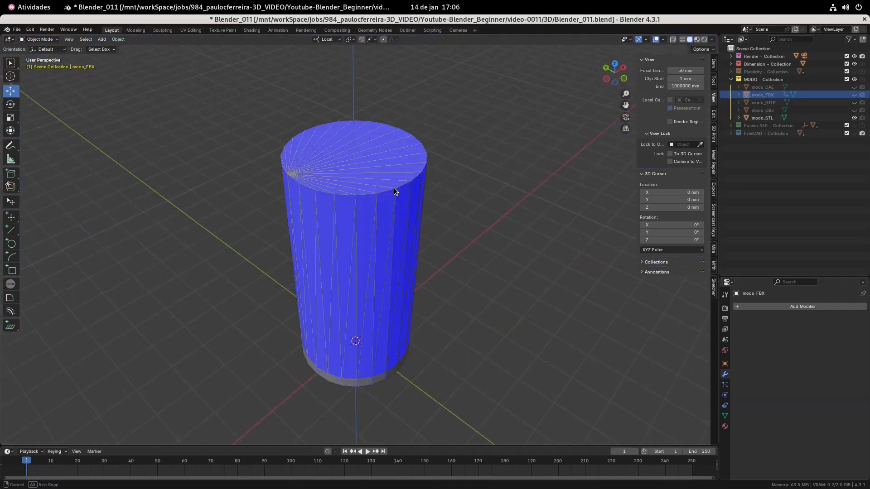
Step: Hide modo_STL and the collapsed MODO collection, and make the Plasticity collection visible
{"action": "left_click", "coordinate": [855, 118]}
{"action": "left_click", "coordinate": [730, 80]}
{"action": "left_click", "coordinate": [854, 79]}
{"action": "left_click", "coordinate": [854, 71]}
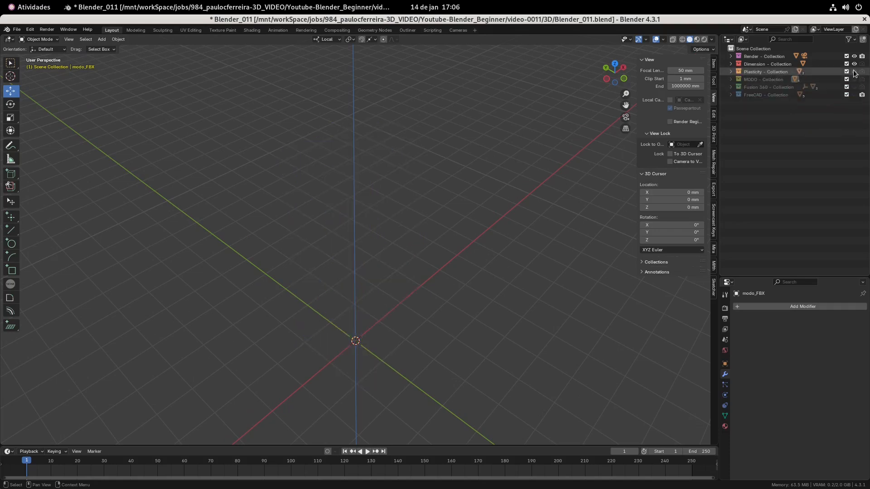
Step: Expand the Plasticity collection and frame plasticity_OBJ to examine the face orientation of both Plasticity pawns
{"action": "left_click", "coordinate": [731, 72]}
{"action": "left_click", "coordinate": [765, 79]}
{"action": "key", "text": "KP_Decimal"}
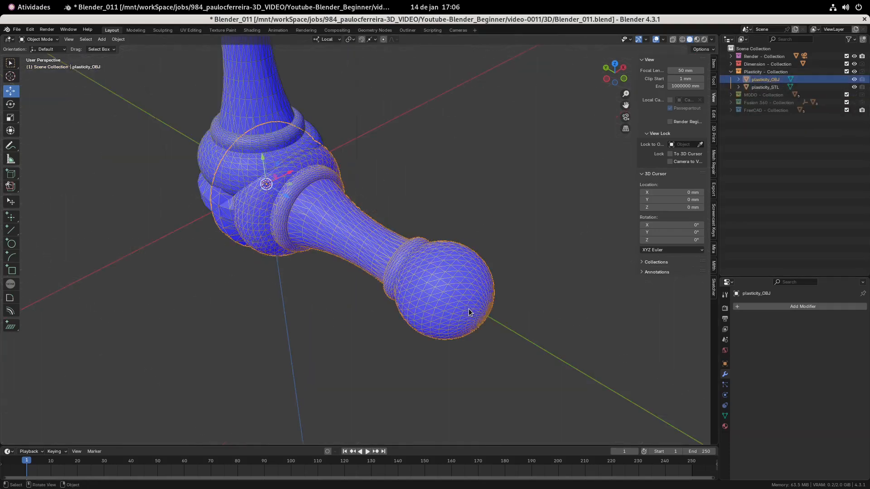
{"action": "middle_click_drag", "start_coordinate": [392, 252], "coordinate": [426, 171]}
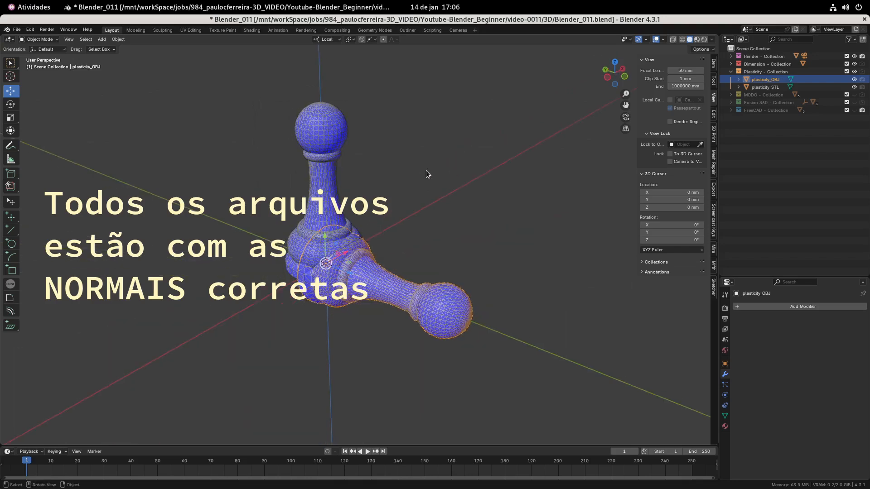
Step: Switch to the image viewer showing the import notes in importacao-esclala.png
{"action": "key", "text": "alt+Tab"}
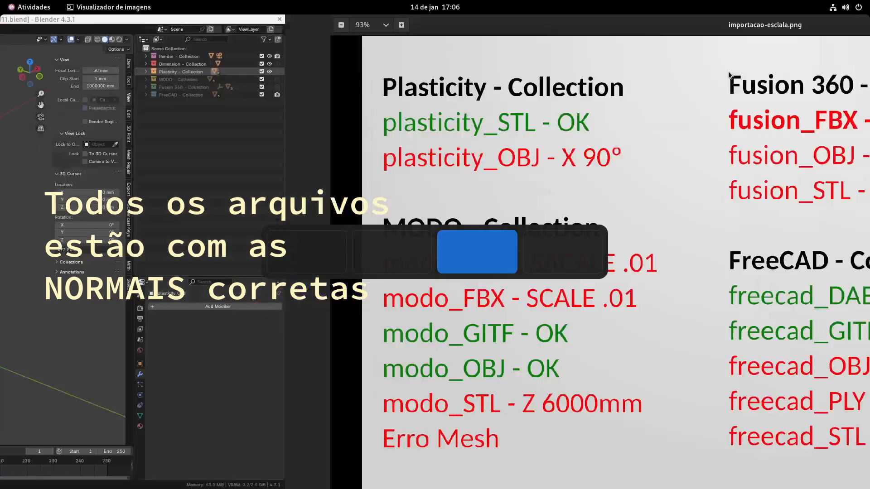